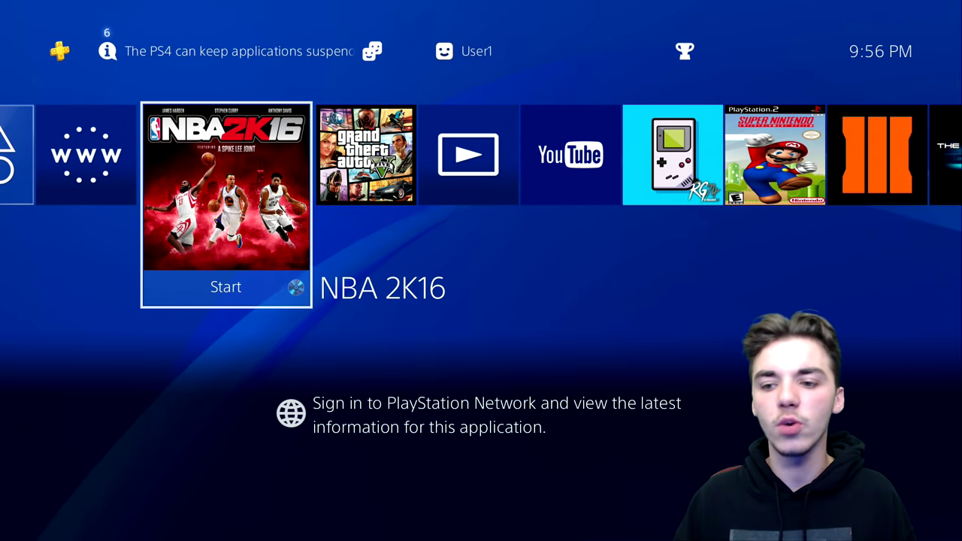
Open the Power Save Settings in the console's system settings.
{"action": "key", "text": "Up"}
{"action": "key", "text": "Return"}
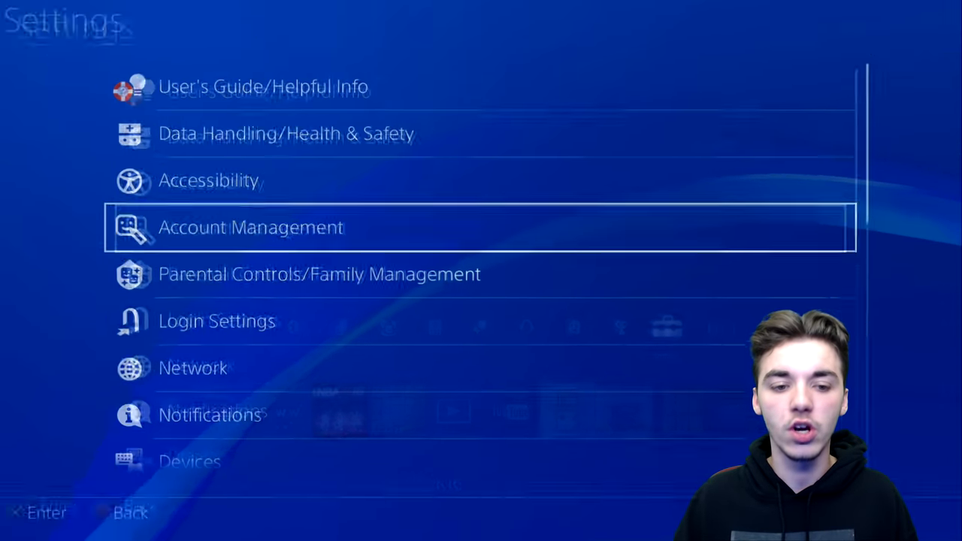
{"action": "key", "text": "Down"}
{"action": "key", "text": "Down"}
{"action": "key", "text": "Down"}
{"action": "key", "text": "Down"}
{"action": "key", "text": "Down"}
{"action": "key", "text": "Down"}
{"action": "key", "text": "Down"}
{"action": "key", "text": "Down"}
{"action": "key", "text": "Down"}
{"action": "key", "text": "Down"}
{"action": "key", "text": "Down"}
{"action": "key", "text": "Down"}
{"action": "key", "text": "Down"}
{"action": "key", "text": "Down"}
{"action": "key", "text": "Down"}
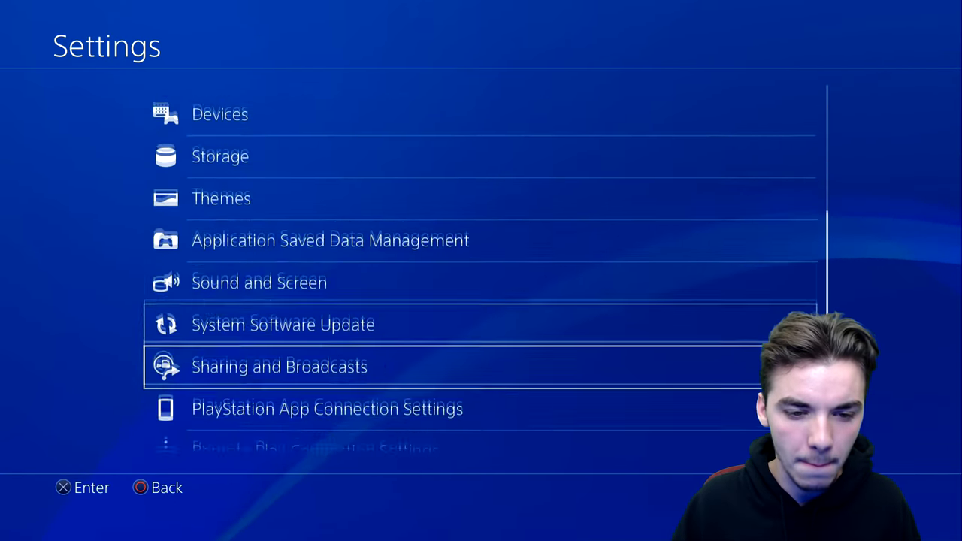
{"action": "key", "text": "Down"}
{"action": "key", "text": "Down"}
{"action": "key", "text": "Return"}
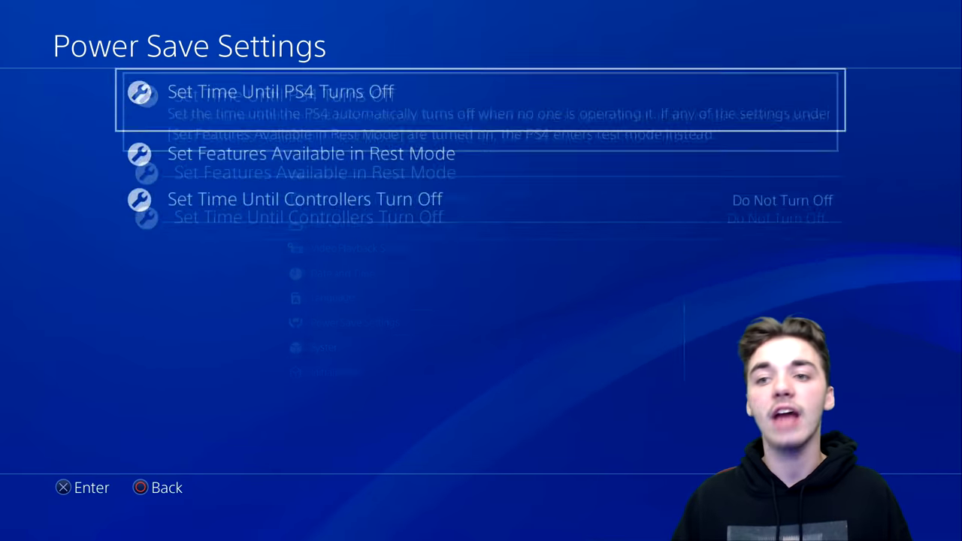
Check the PS4 turn-off times and the features available in rest mode, and return to the home screen.
{"action": "key", "text": "Return"}
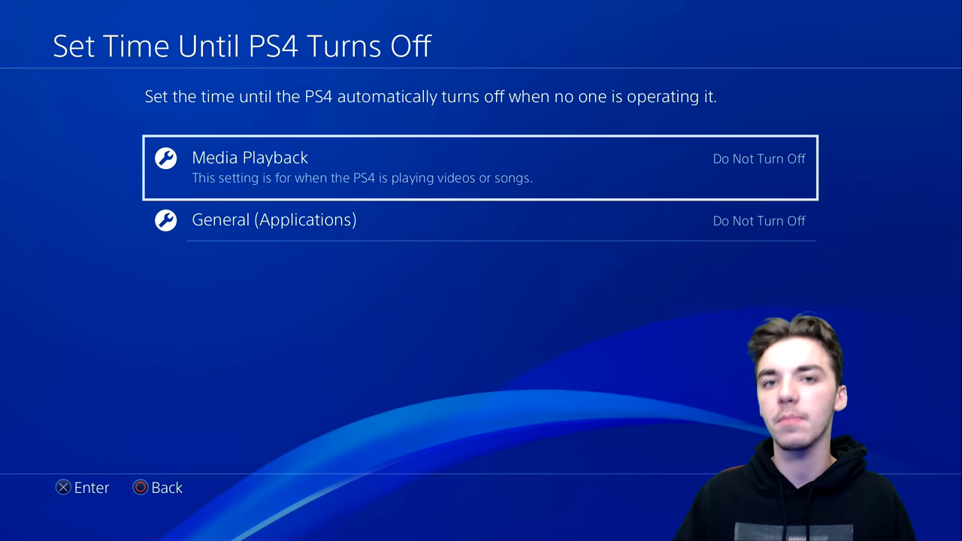
{"action": "key", "text": "Escape"}
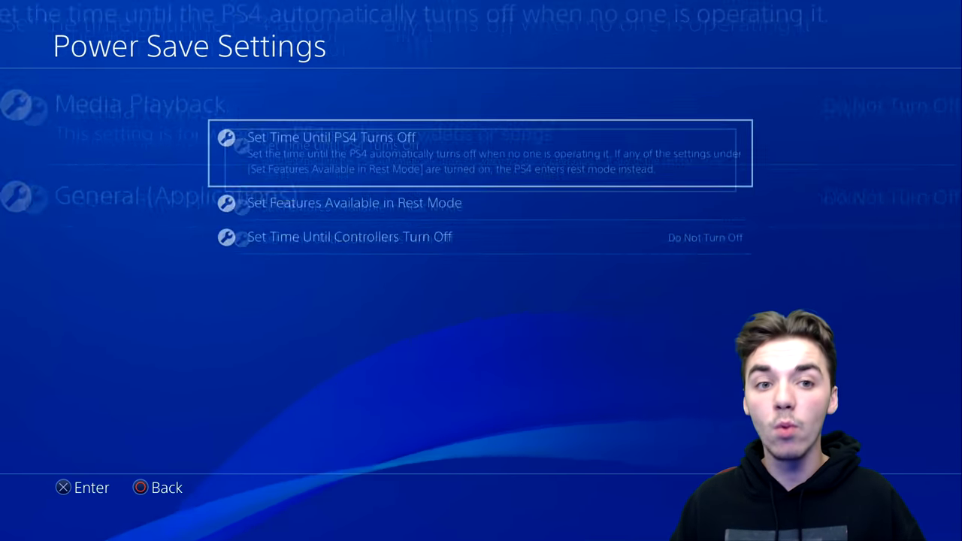
{"action": "key", "text": "Down"}
{"action": "key", "text": "Return"}
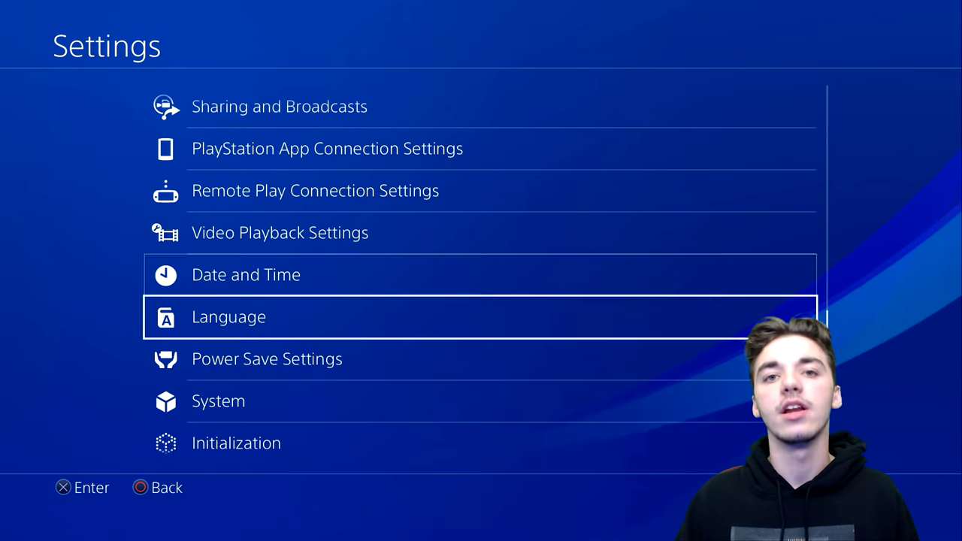
{"action": "key", "text": "Down"}
{"action": "key", "text": "Return"}
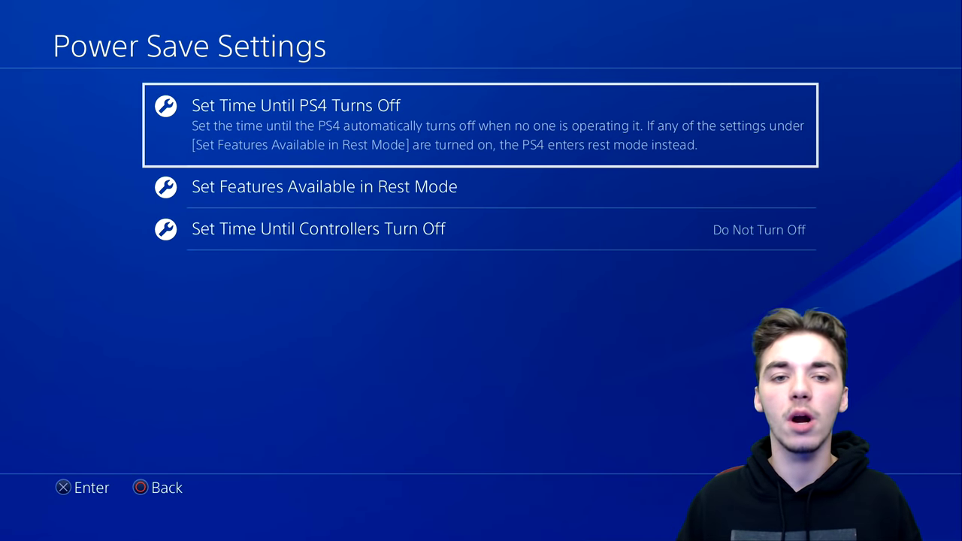
{"action": "key", "text": "Escape"}
{"action": "key", "text": "Escape"}
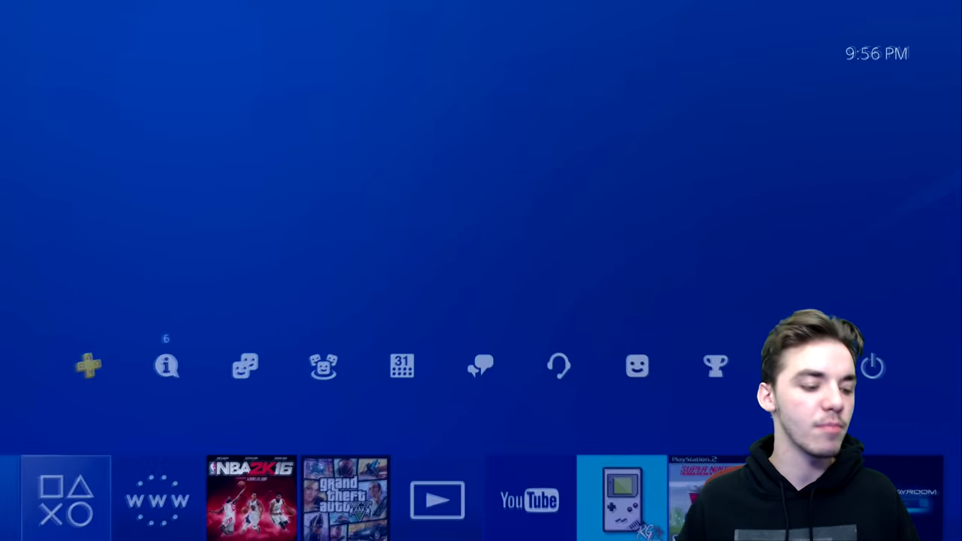
{"action": "key", "text": "Down"}
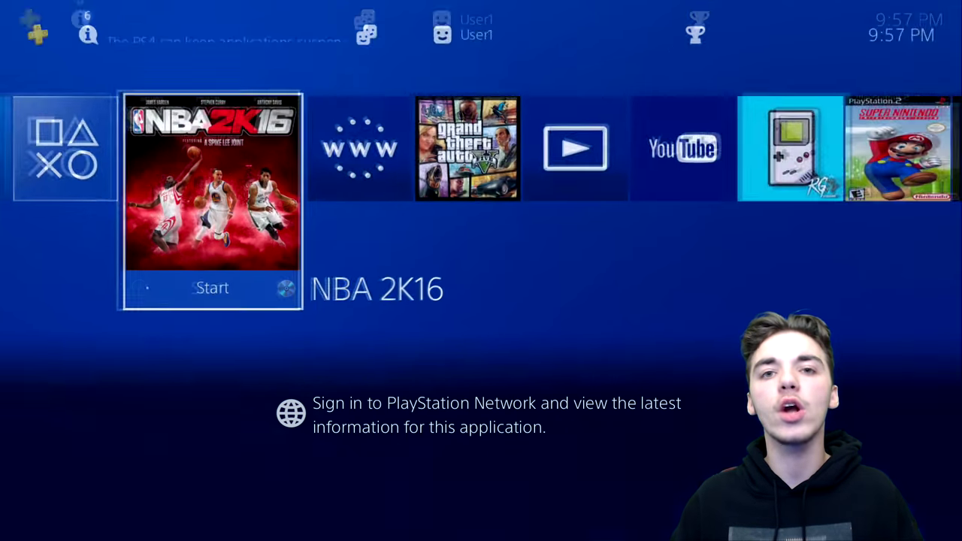
Open the Internet Browser and run the Dumper payload from the exploit host's 5.05 category.
{"action": "key", "text": "Right"}
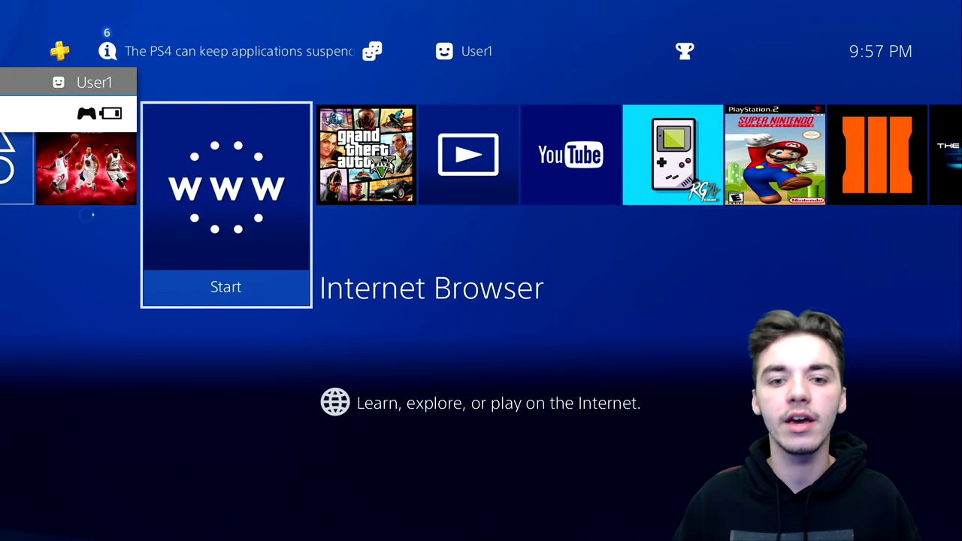
{"action": "key", "text": "Return"}
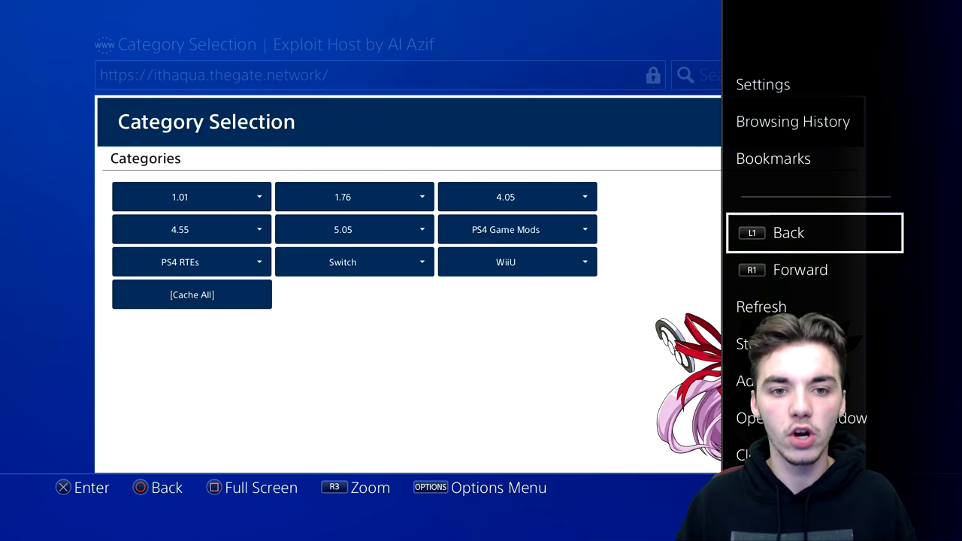
{"action": "key", "text": "Escape"}
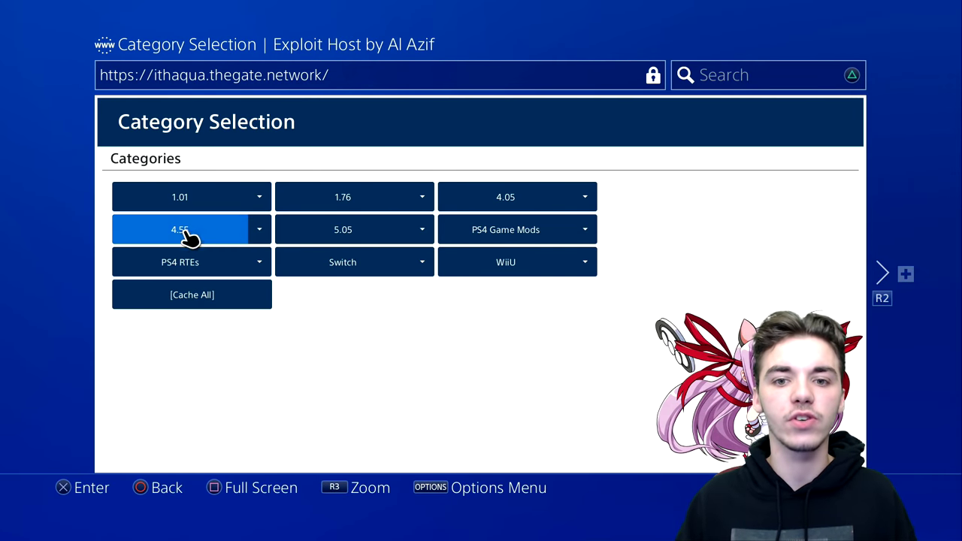
{"action": "left_click", "coordinate": [348, 235]}
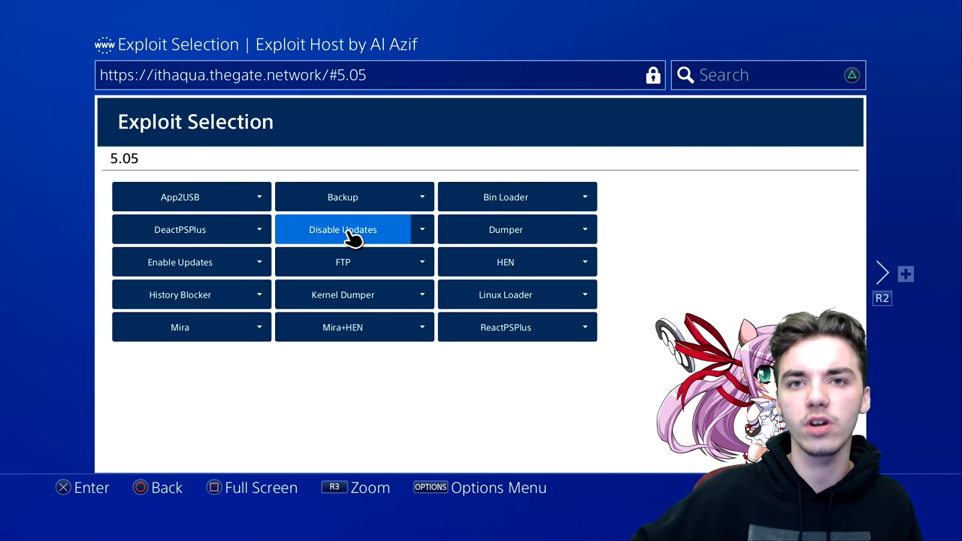
{"action": "left_click", "coordinate": [512, 238]}
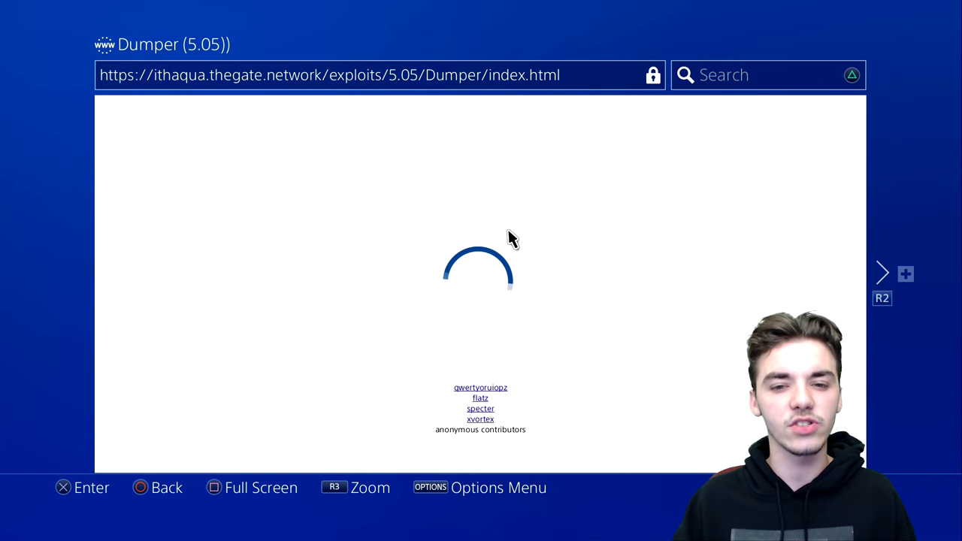
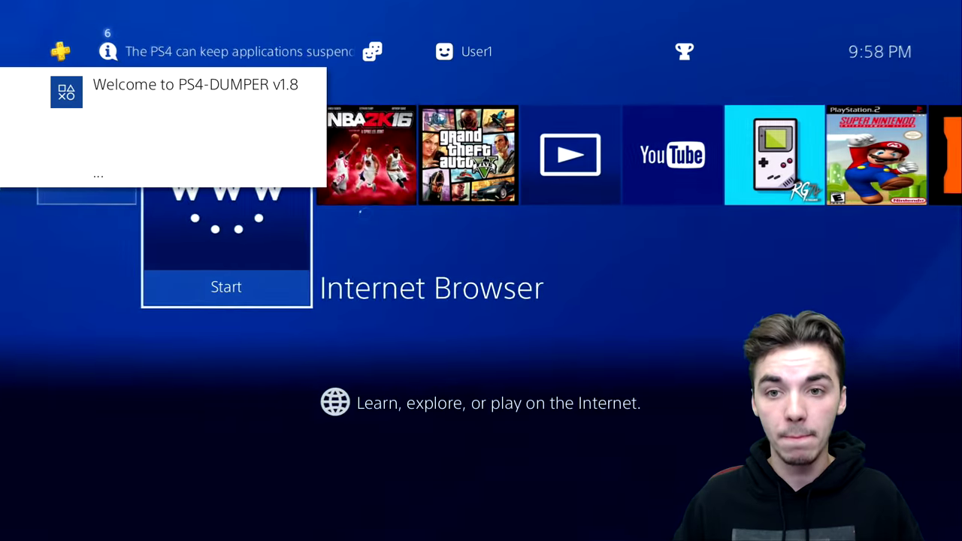
{"action": "key", "text": "Right"}
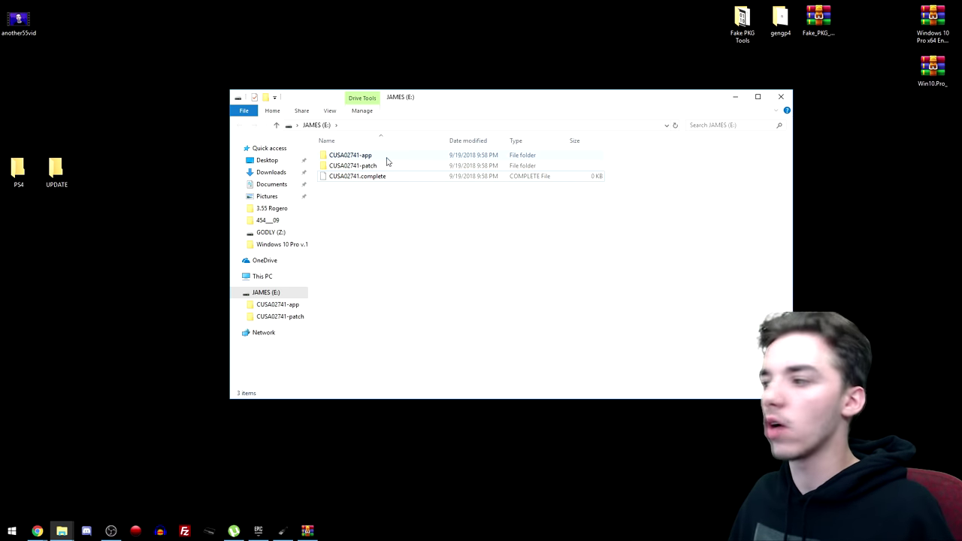
Place the desktop's gengp4 folder above the E: drive window and launch the gengp4 application from it.
{"action": "left_click", "coordinate": [385, 156]}
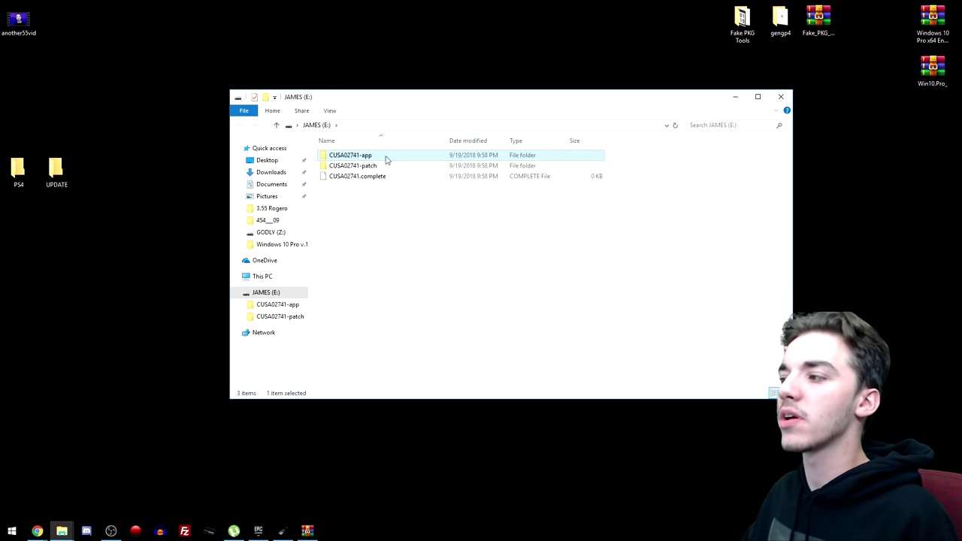
{"action": "left_click_drag", "start_coordinate": [459, 99], "coordinate": [392, 114]}
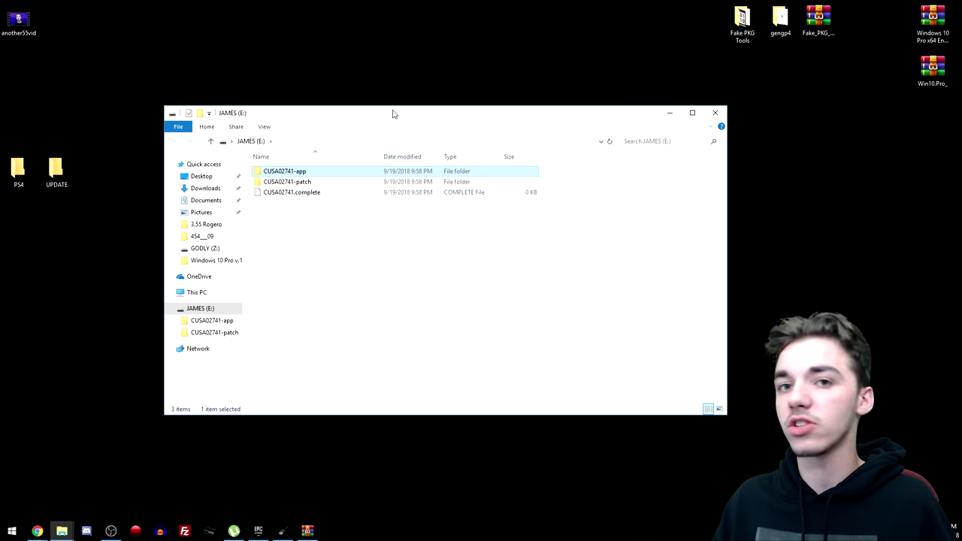
{"action": "left_click_drag", "start_coordinate": [780, 16], "coordinate": [475, 68]}
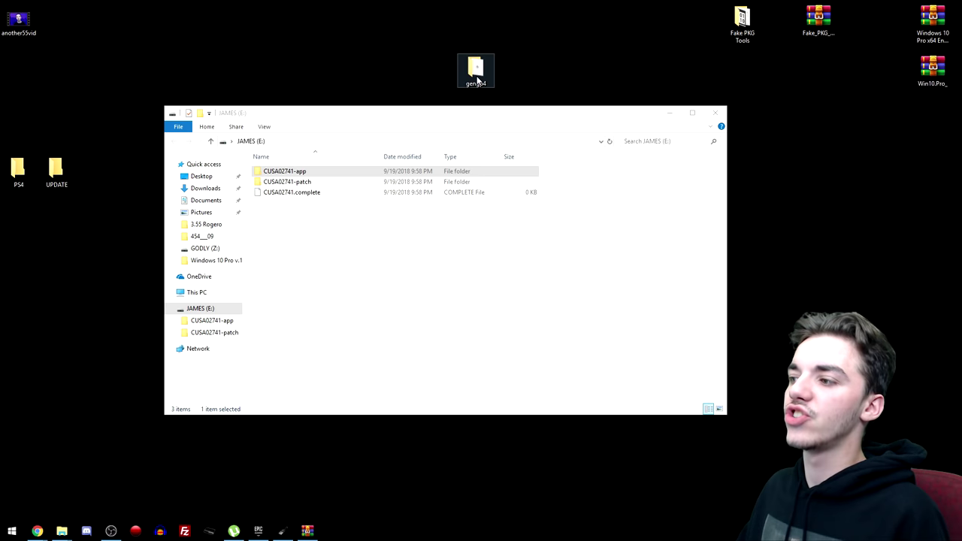
{"action": "double_click", "coordinate": [476, 72]}
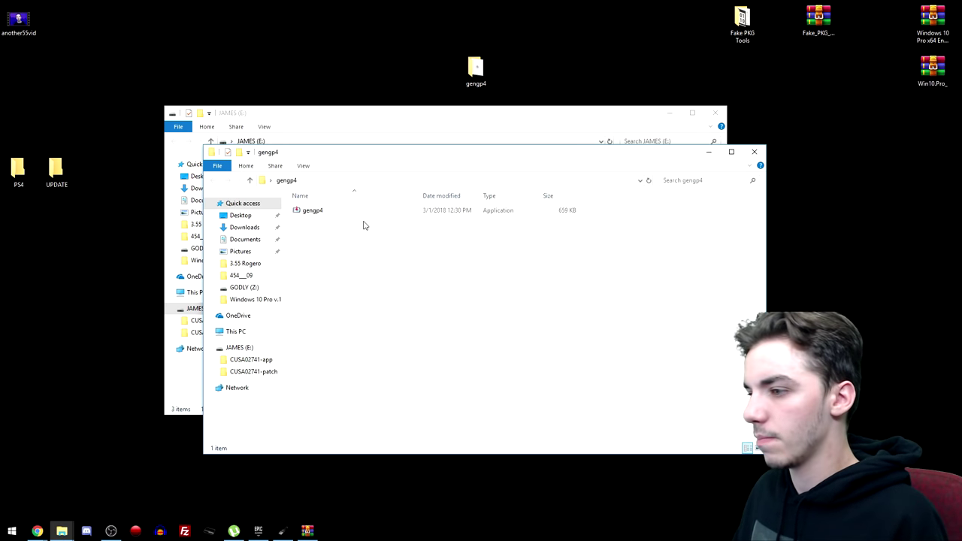
{"action": "double_click", "coordinate": [360, 216]}
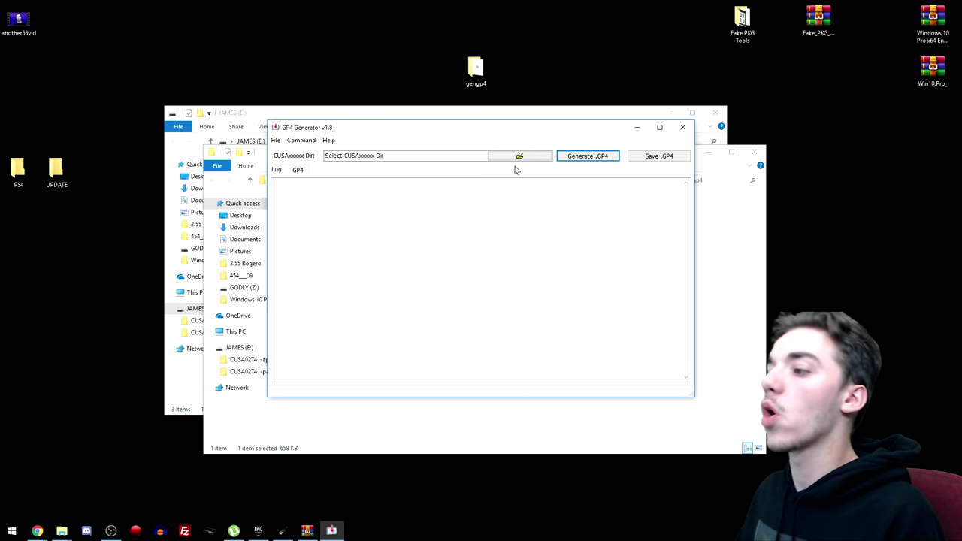
Choose the CUSA02741-app folder on drive E: as the source directory and generate its GP4 project.
{"action": "left_click", "coordinate": [516, 157]}
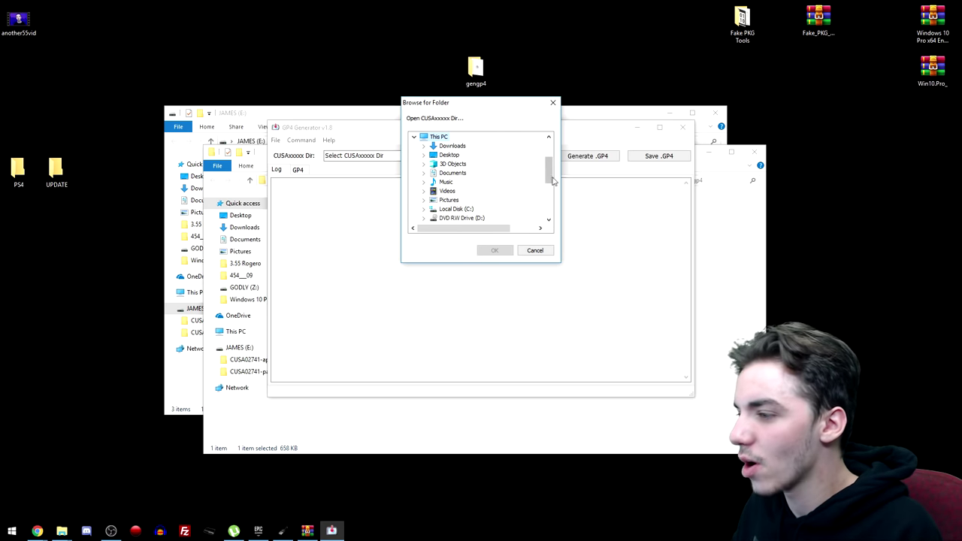
{"action": "left_click_drag", "start_coordinate": [552, 180], "coordinate": [549, 192]}
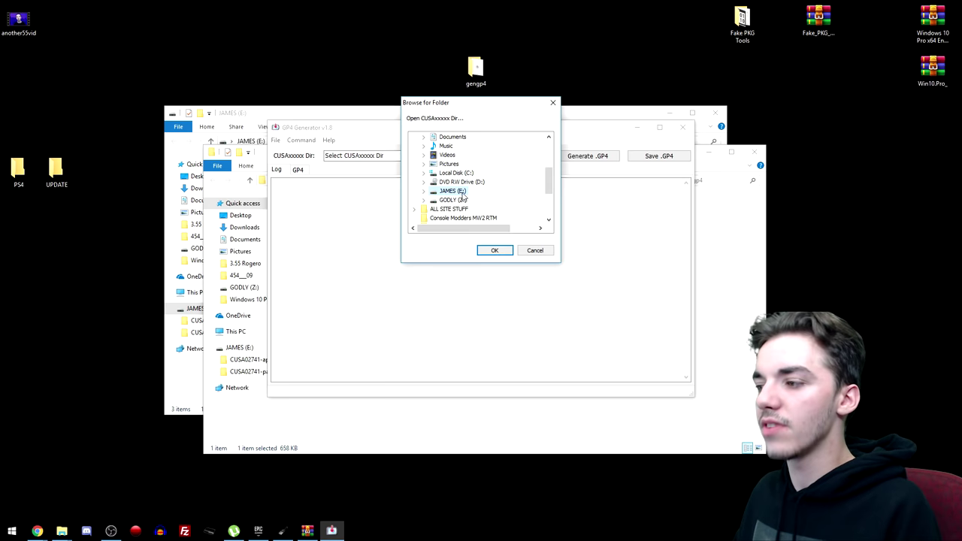
{"action": "left_click", "coordinate": [451, 193]}
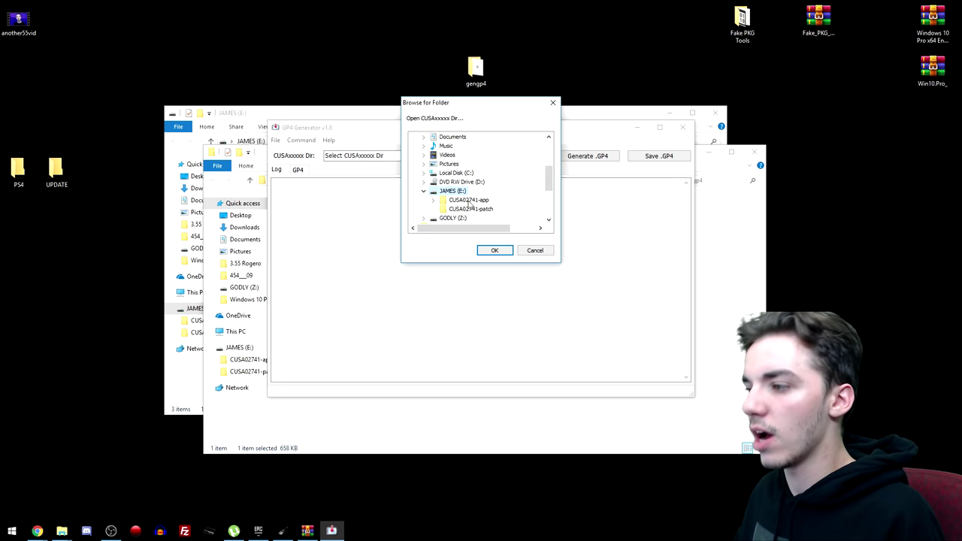
{"action": "left_click", "coordinate": [467, 201]}
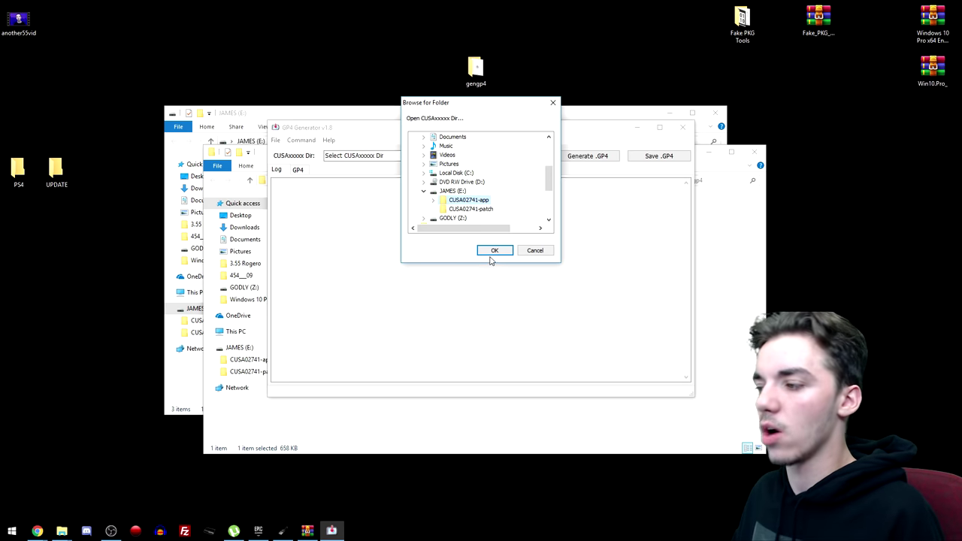
{"action": "left_click", "coordinate": [493, 252]}
{"action": "left_click", "coordinate": [586, 159]}
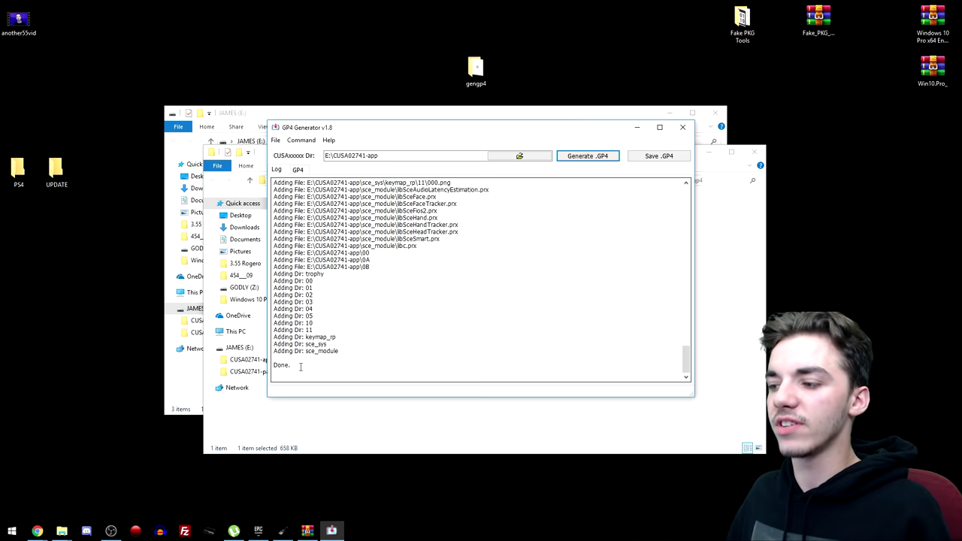
{"action": "left_click", "coordinate": [304, 364]}
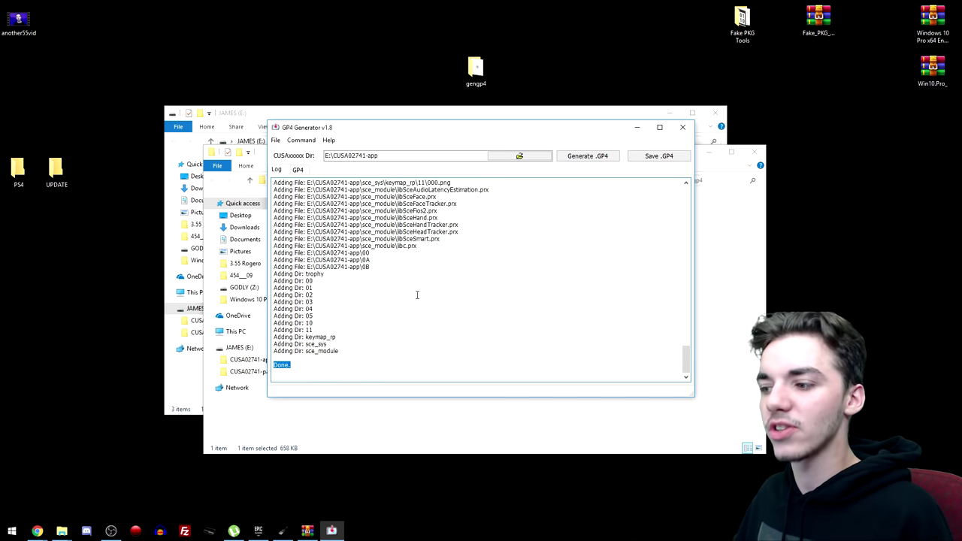
Save the GP4 project as CUSA02741-app on drive E: and close GP4 Generator along with the gengp4 folder.
{"action": "left_click", "coordinate": [654, 156]}
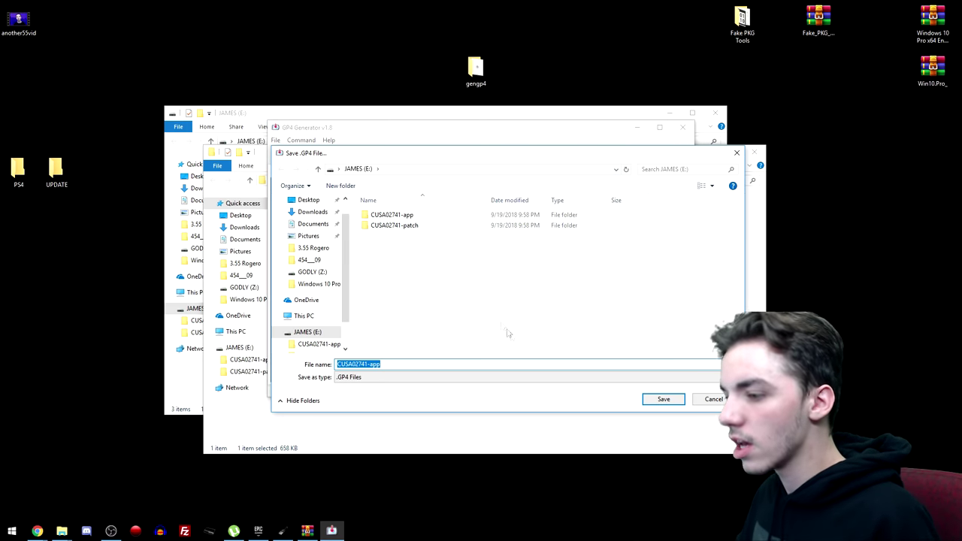
{"action": "left_click", "coordinate": [664, 400]}
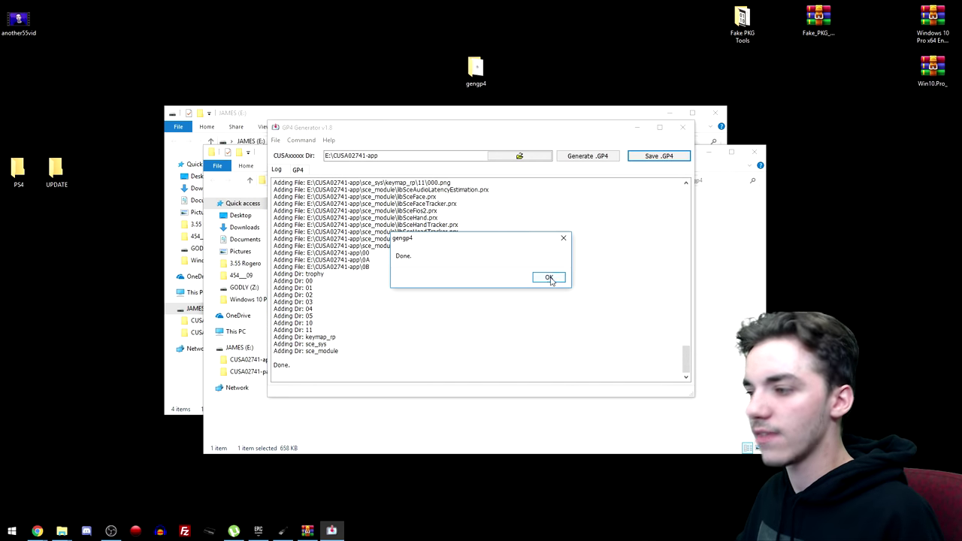
{"action": "left_click", "coordinate": [549, 275]}
{"action": "left_click", "coordinate": [682, 127]}
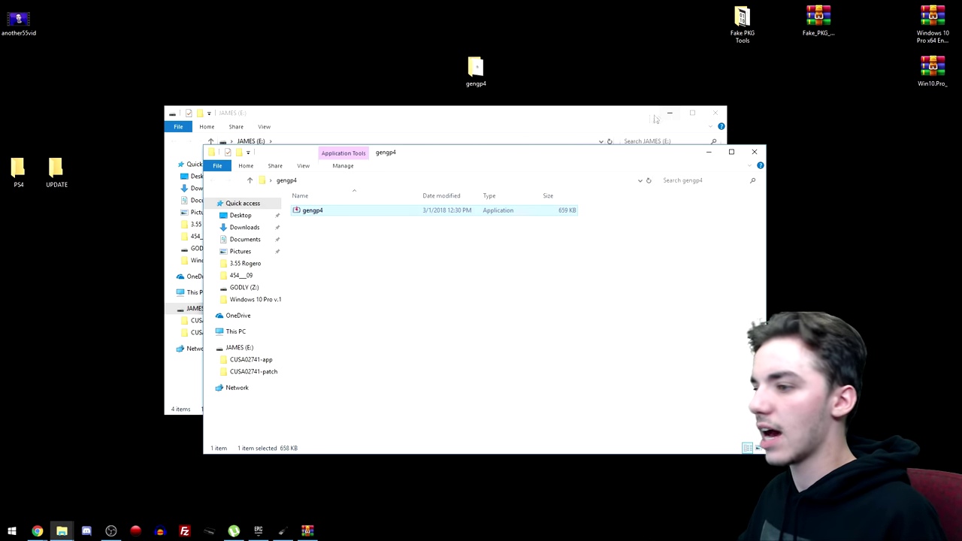
{"action": "left_click_drag", "start_coordinate": [586, 176], "coordinate": [547, 135]}
{"action": "left_click", "coordinate": [714, 113]}
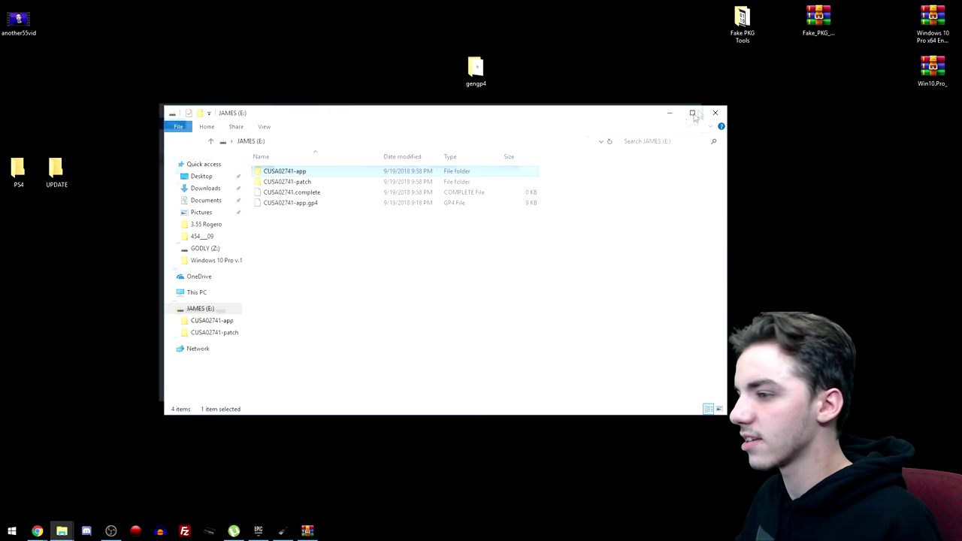
Launch orbis-pub-gen from the Fake PKG Tools folder and place its window clear of the E: drive's file list.
{"action": "double_click", "coordinate": [754, 27]}
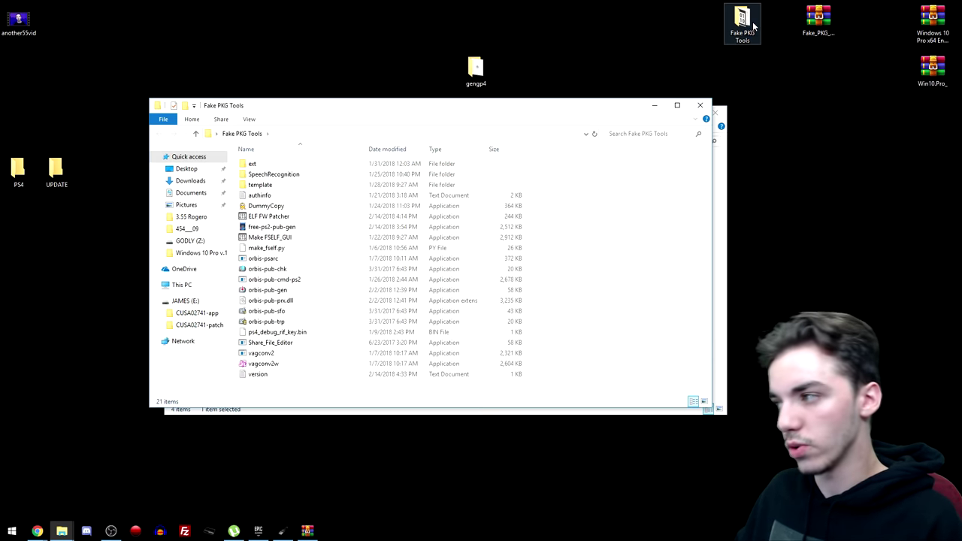
{"action": "left_click_drag", "start_coordinate": [412, 109], "coordinate": [713, 142]}
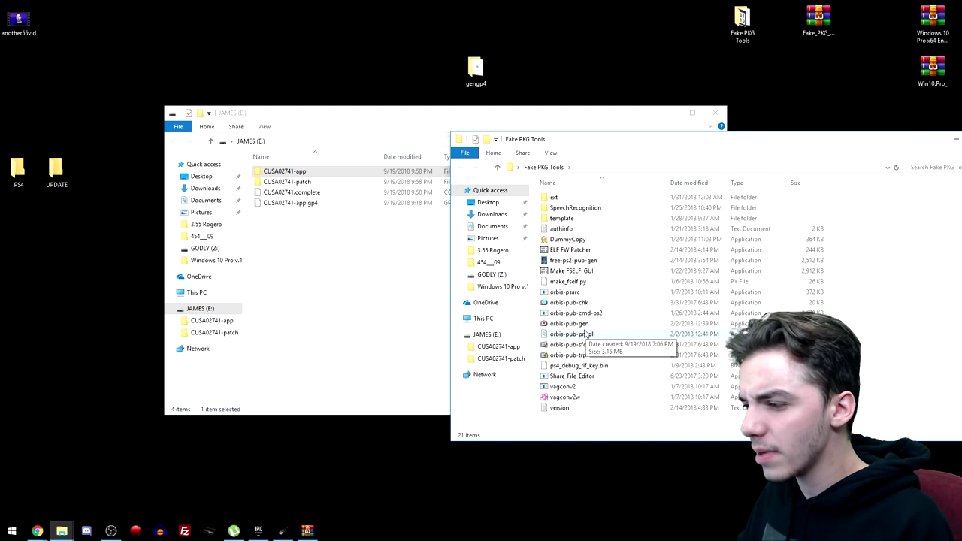
{"action": "double_click", "coordinate": [585, 326]}
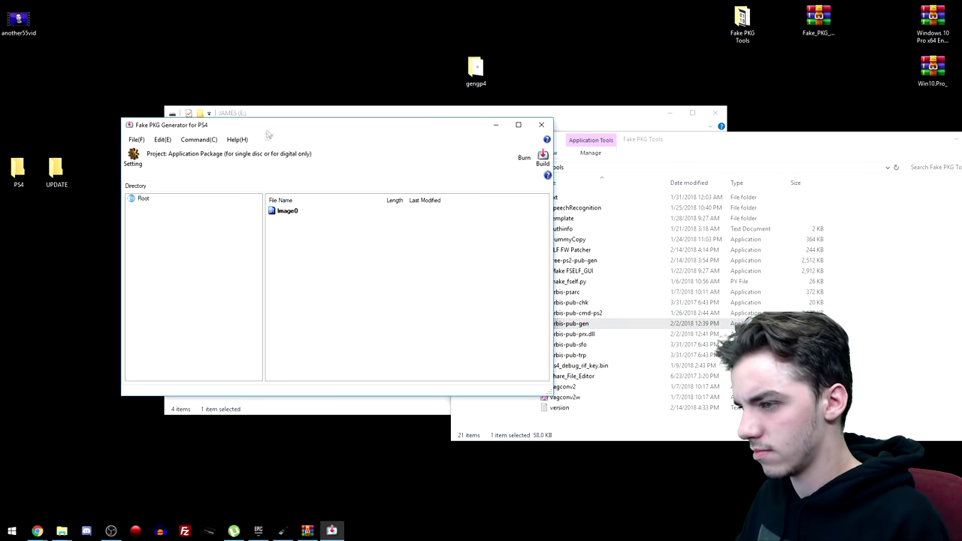
{"action": "left_click_drag", "start_coordinate": [278, 125], "coordinate": [665, 96]}
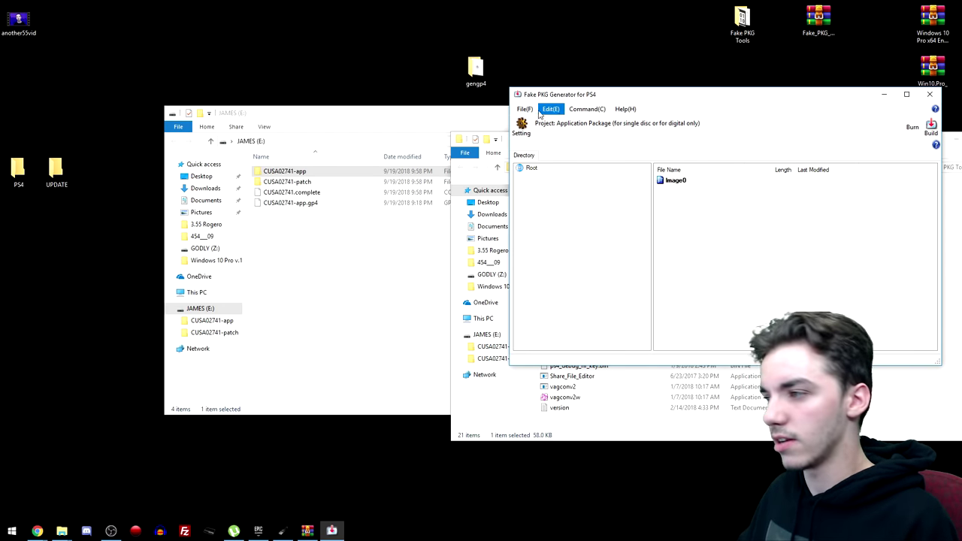
Open the CUSA02741-app.gp4 project from drive E: in Fake PKG Generator.
{"action": "left_click", "coordinate": [530, 111]}
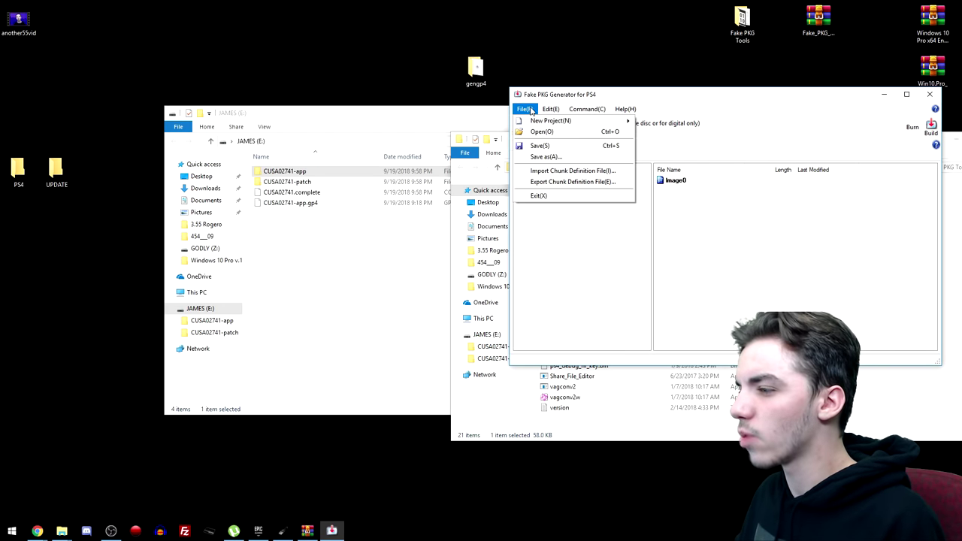
{"action": "left_click", "coordinate": [539, 132]}
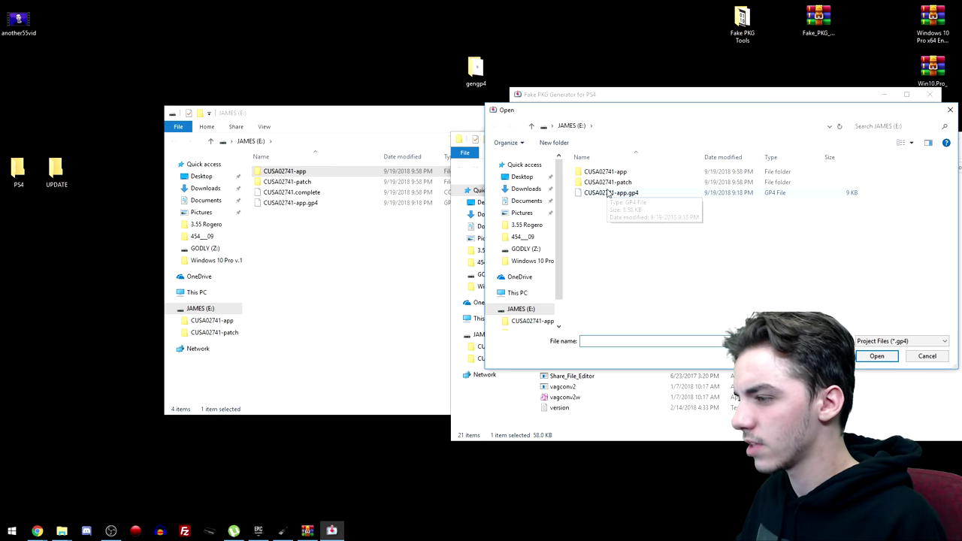
{"action": "left_click", "coordinate": [612, 193]}
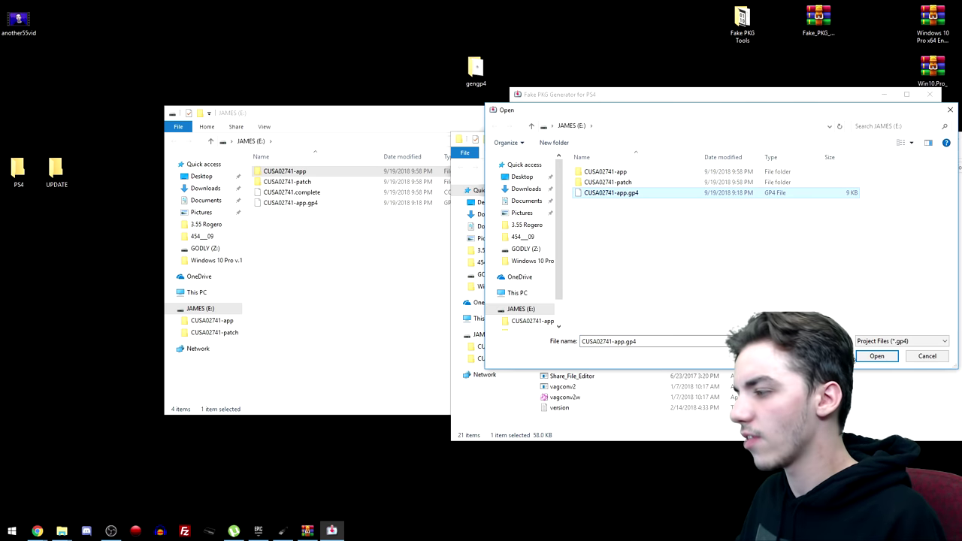
{"action": "left_click", "coordinate": [876, 356]}
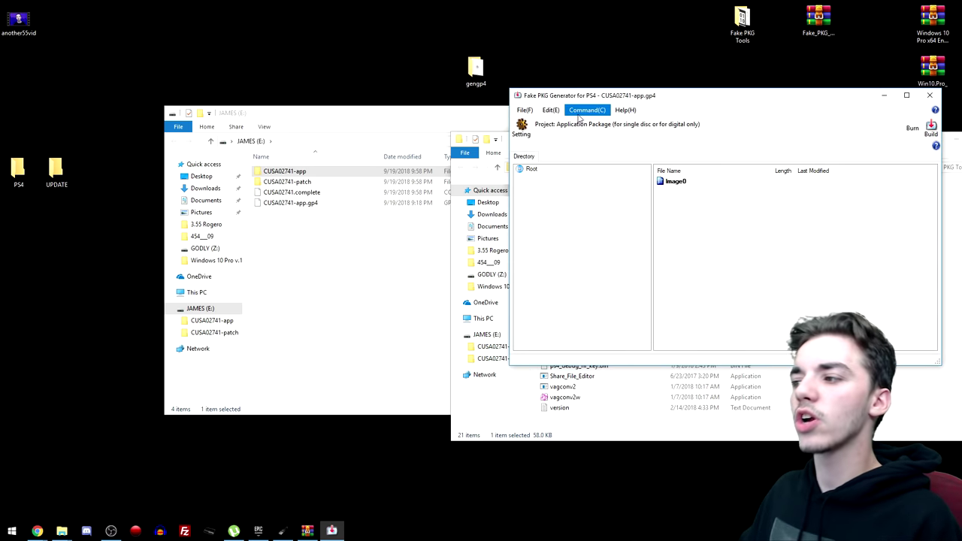
Review the project's package settings, including passcode, storage type and application type, and accept them.
{"action": "left_click", "coordinate": [581, 111]}
{"action": "left_click", "coordinate": [588, 135]}
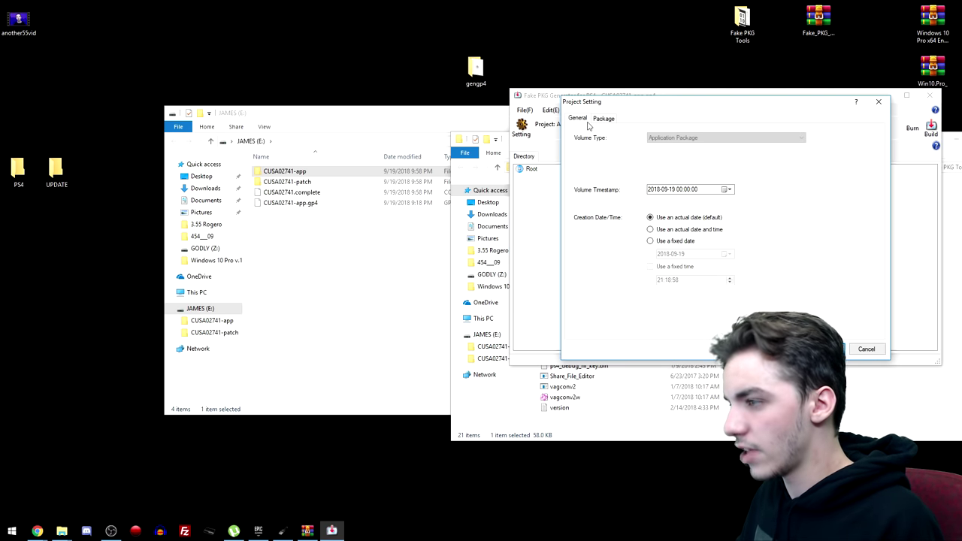
{"action": "left_click", "coordinate": [602, 119]}
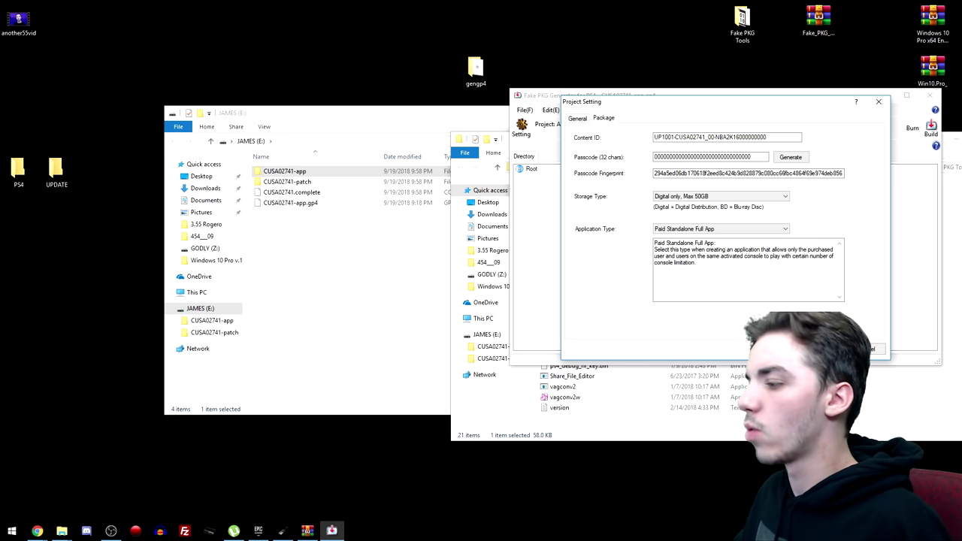
{"action": "key", "text": "Return"}
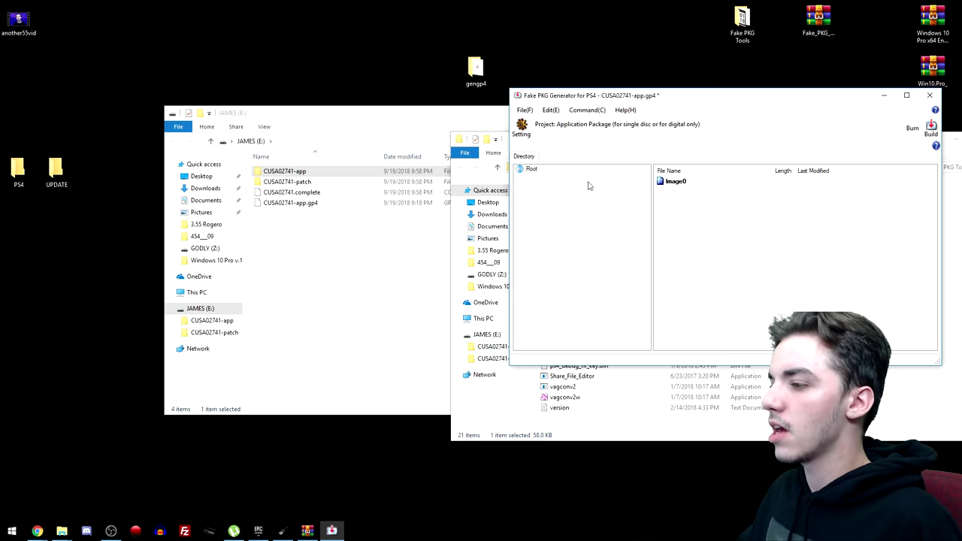
{"action": "left_click", "coordinate": [930, 128]}
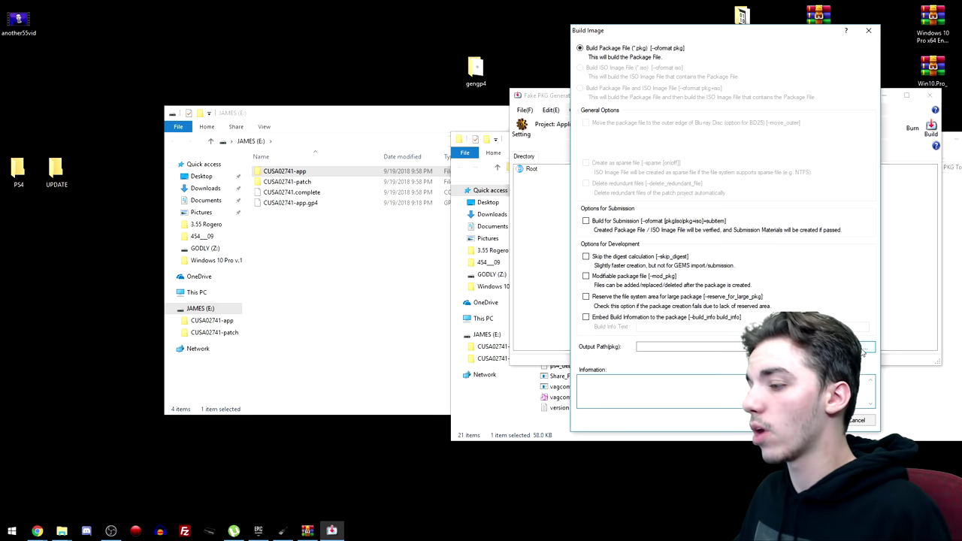
{"action": "left_click", "coordinate": [861, 348]}
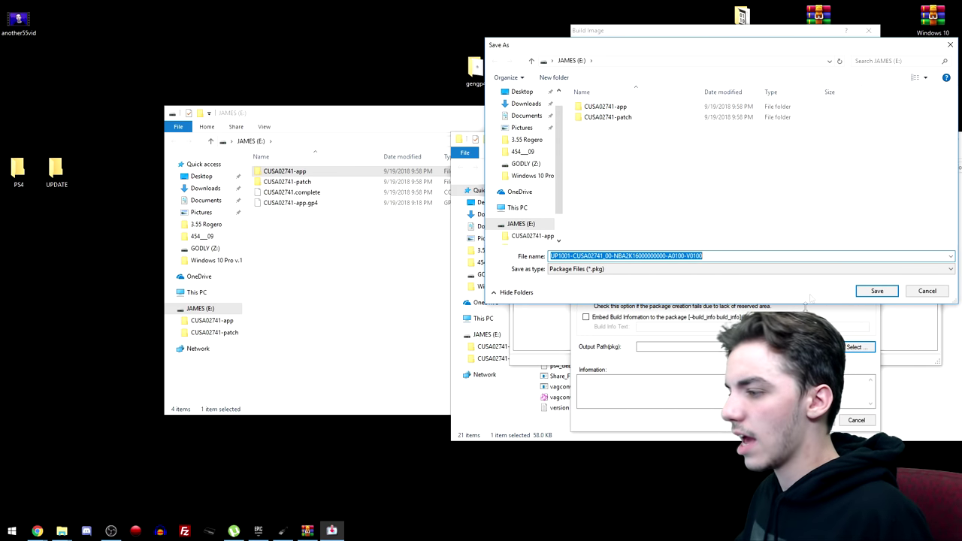
{"action": "left_click", "coordinate": [875, 291]}
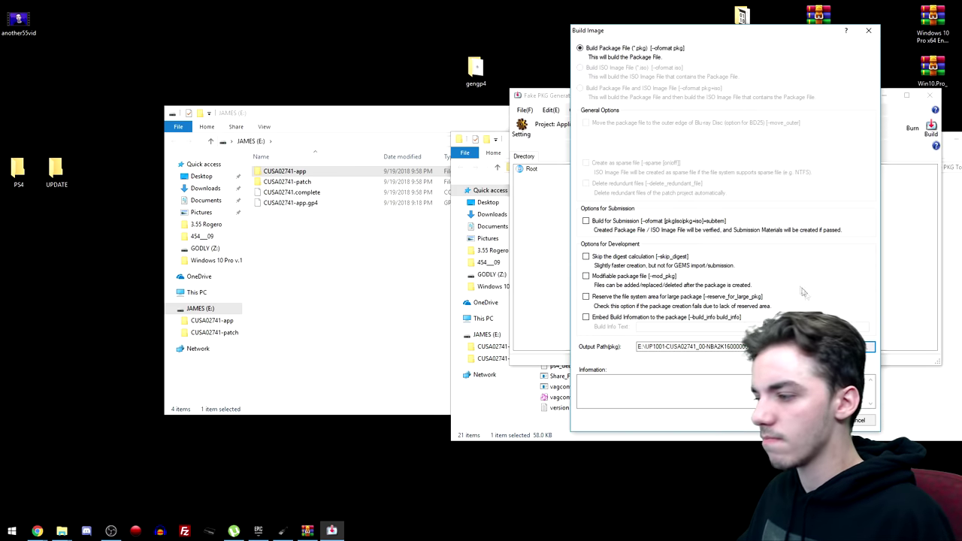
{"action": "left_click_drag", "start_coordinate": [781, 30], "coordinate": [647, 27]}
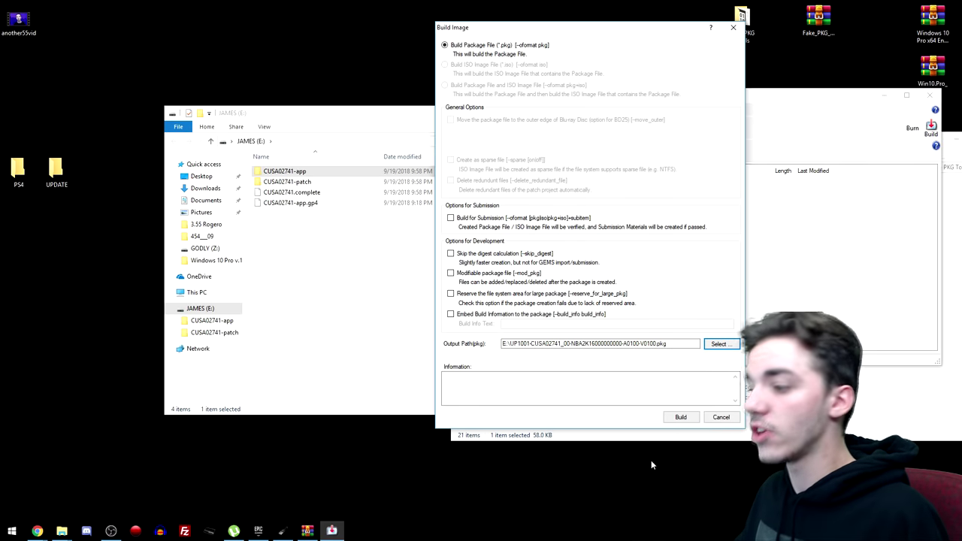
{"action": "left_click", "coordinate": [686, 418]}
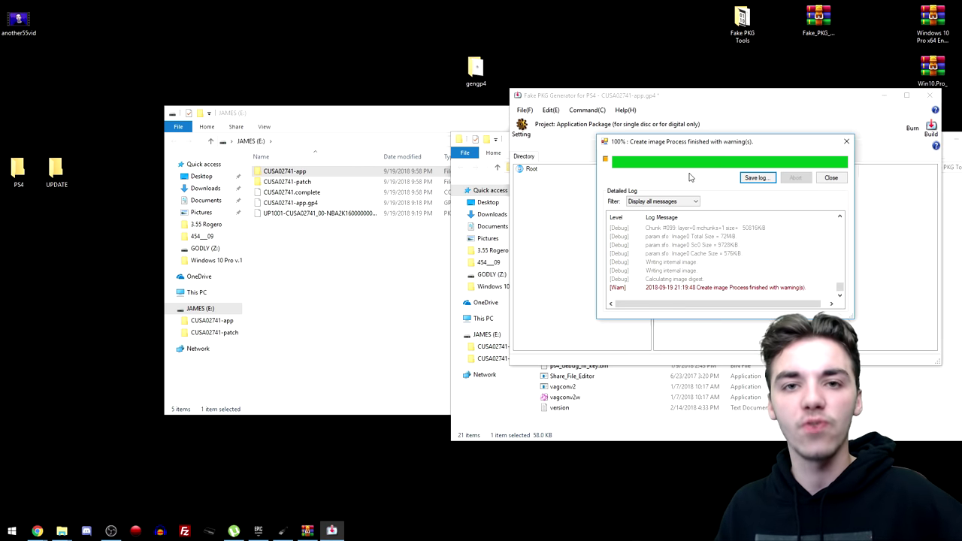
Close the build log, Fake PKG Generator and the Fake PKG Tools folder.
{"action": "left_click_drag", "start_coordinate": [690, 141], "coordinate": [676, 137]}
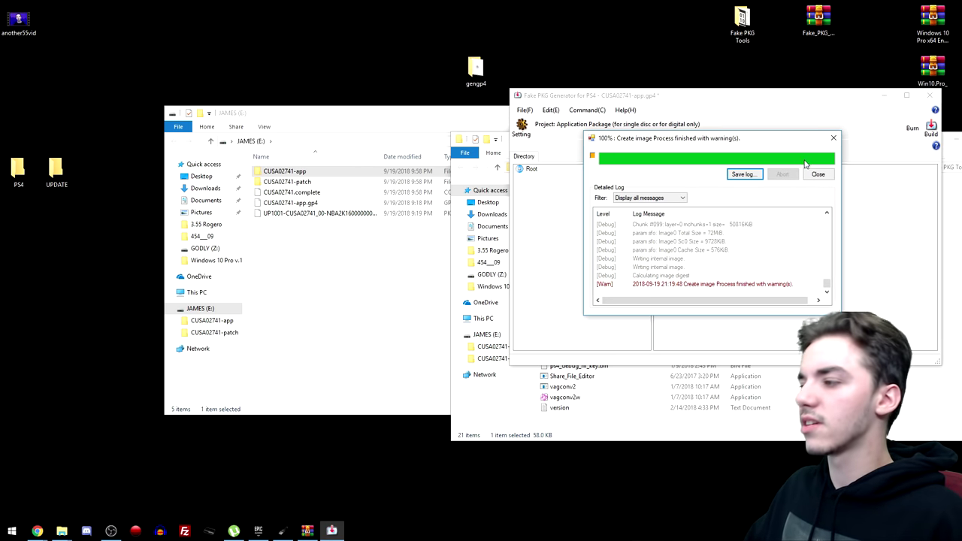
{"action": "left_click", "coordinate": [816, 174]}
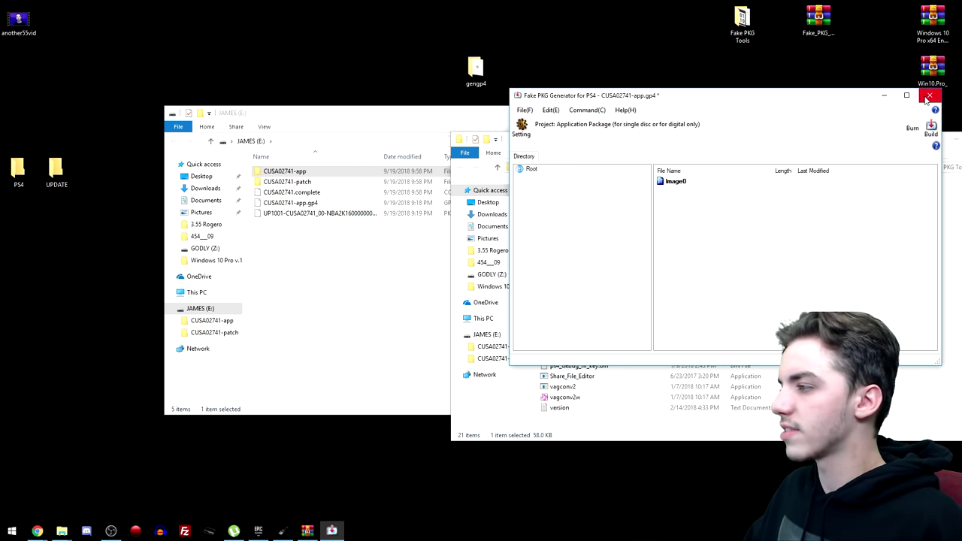
{"action": "left_click", "coordinate": [930, 96]}
{"action": "left_click", "coordinate": [489, 299]}
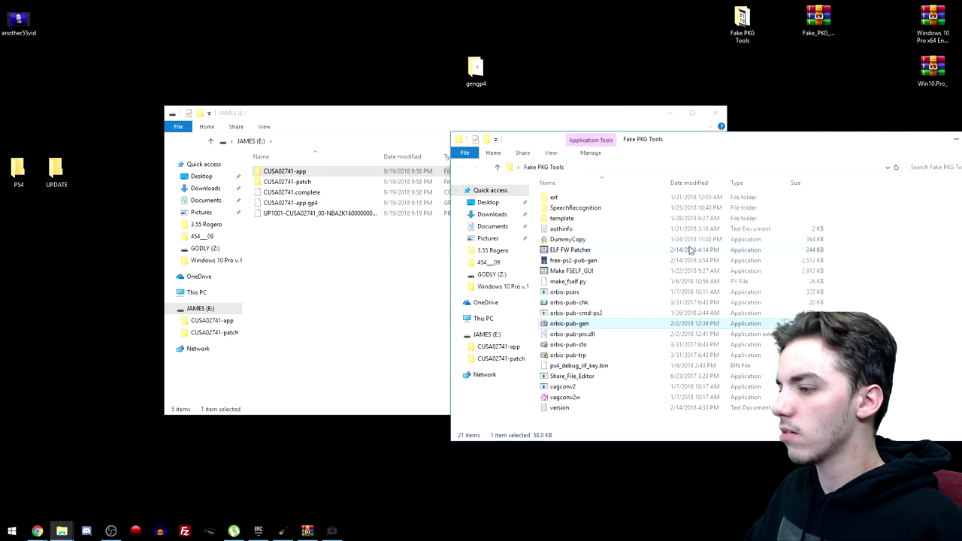
{"action": "key", "text": "alt+F4"}
Delete the CUSA02741 app and patch folders, the complete file and the GP4 file from drive E:, keeping only the PKG.
{"action": "left_click_drag", "start_coordinate": [560, 207], "coordinate": [517, 171]}
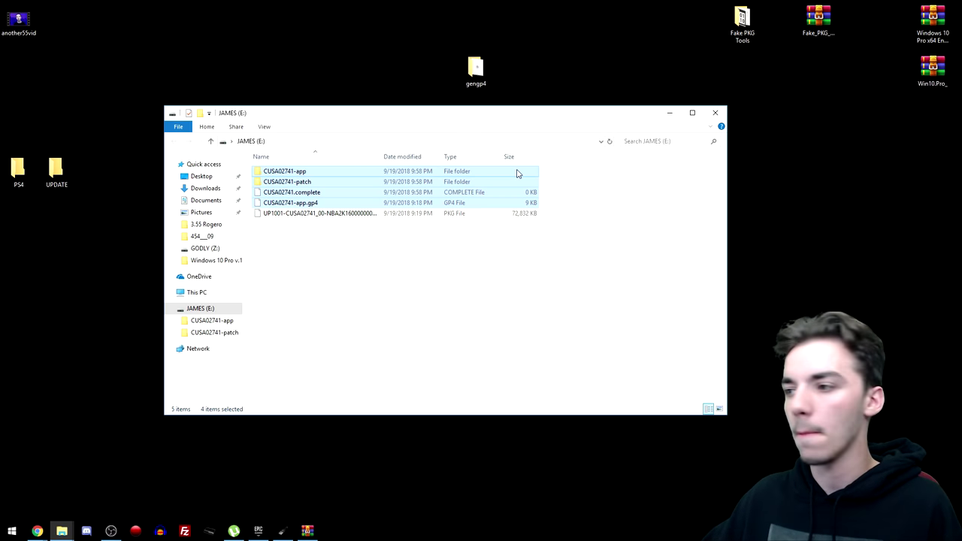
{"action": "key", "text": "Delete"}
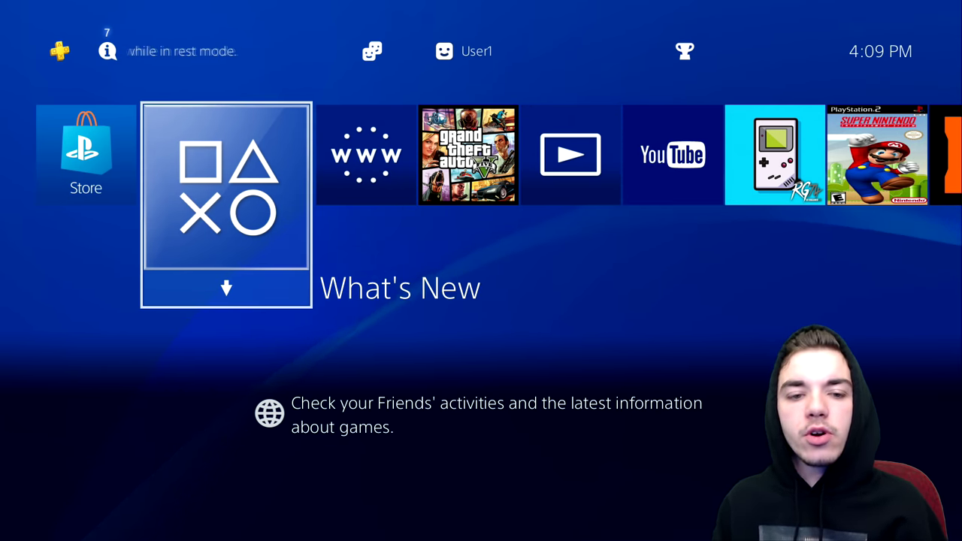
Switch to the PS4, start the Internet Browser and run the HEN payload from the 5.05 Exploit Selection page.
{"action": "key", "text": "Right"}
{"action": "key", "text": "Return"}
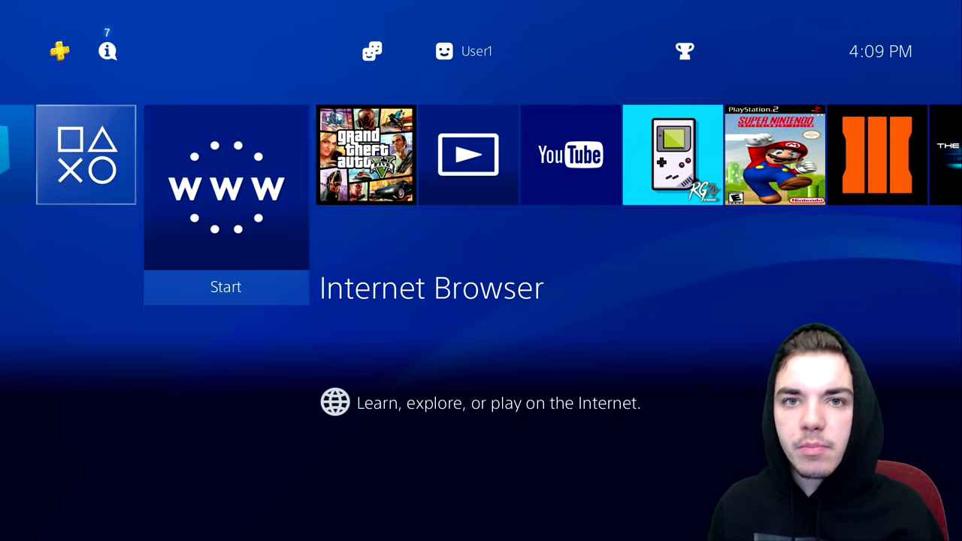
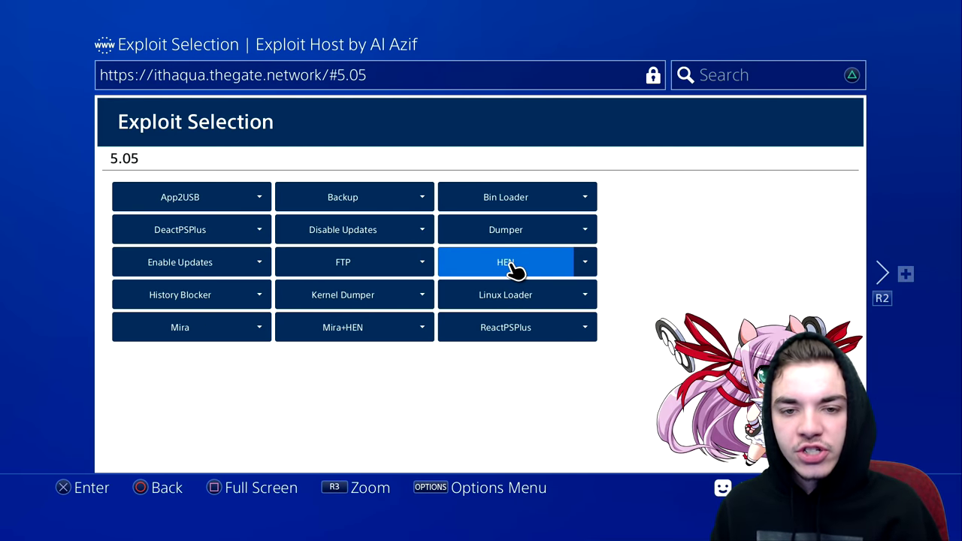
{"action": "left_click", "coordinate": [515, 271]}
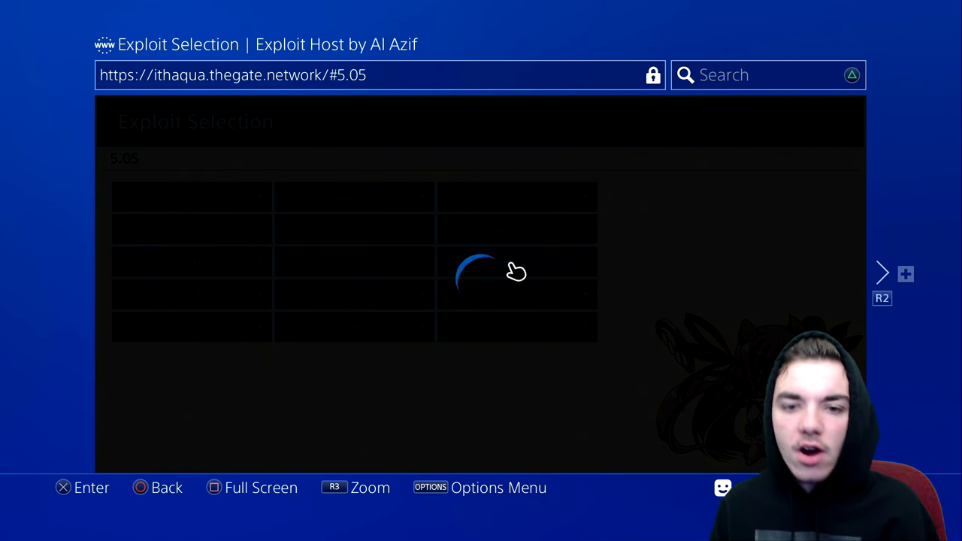
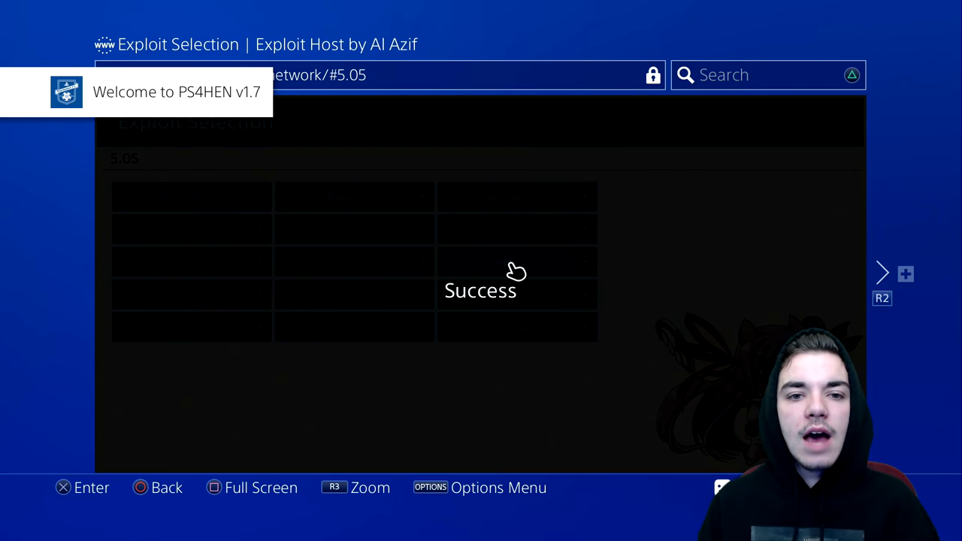
Return to the PS4 home screen and open Debug Settings at the end of the system Settings.
{"action": "key", "text": "super"}
{"action": "key", "text": "Up"}
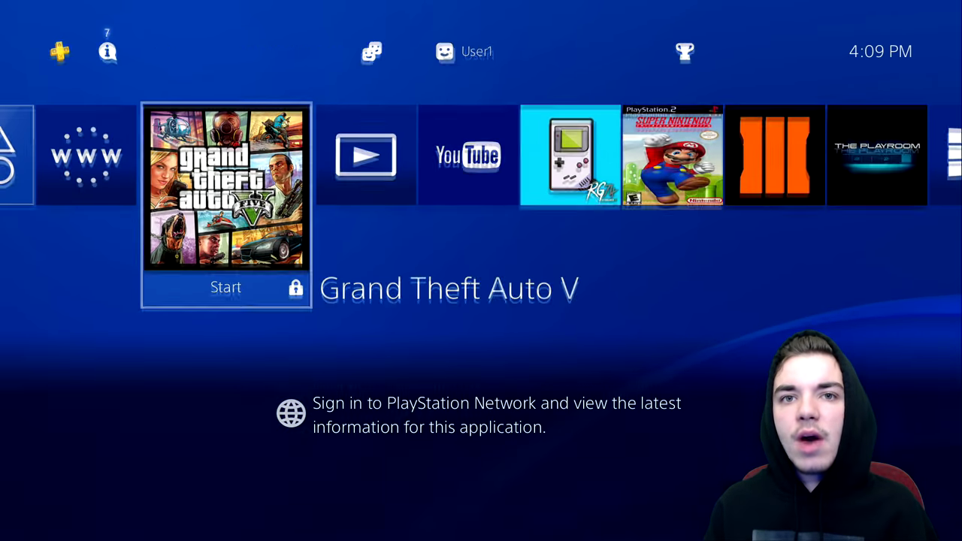
{"action": "key", "text": "Up"}
{"action": "key", "text": "Right"}
{"action": "key", "text": "Left"}
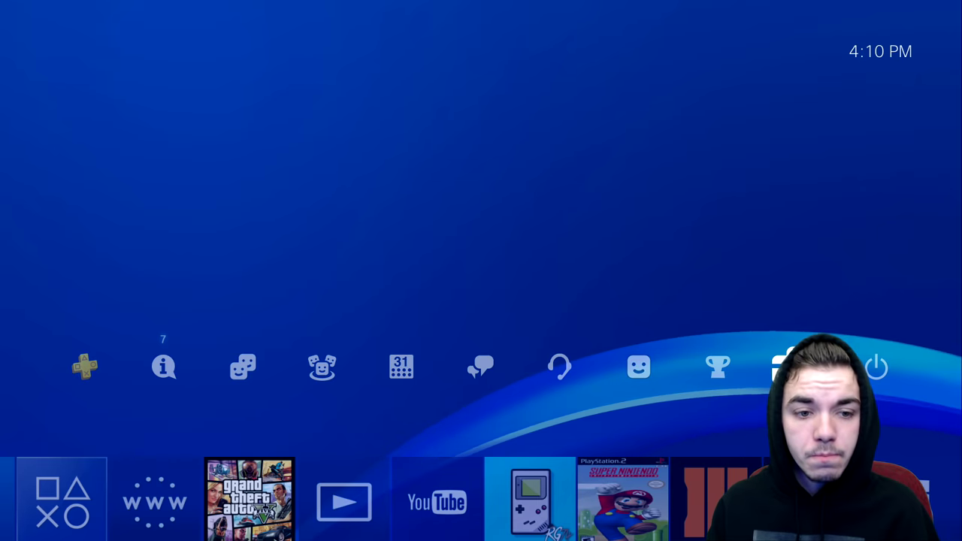
{"action": "key", "text": "Return"}
{"action": "key", "text": "Down"}
{"action": "key", "text": "Down"}
{"action": "key", "text": "Down"}
{"action": "key", "text": "Down"}
{"action": "key", "text": "Down"}
{"action": "key", "text": "Down"}
{"action": "key", "text": "Down"}
{"action": "key", "text": "Down"}
{"action": "key", "text": "Down"}
{"action": "key", "text": "Down"}
{"action": "key", "text": "Down"}
{"action": "key", "text": "Down"}
{"action": "key", "text": "Down"}
{"action": "key", "text": "Down"}
{"action": "key", "text": "Down"}
{"action": "key", "text": "Down"}
{"action": "key", "text": "Down"}
{"action": "key", "text": "Down"}
{"action": "key", "text": "Down"}
{"action": "key", "text": "Down"}
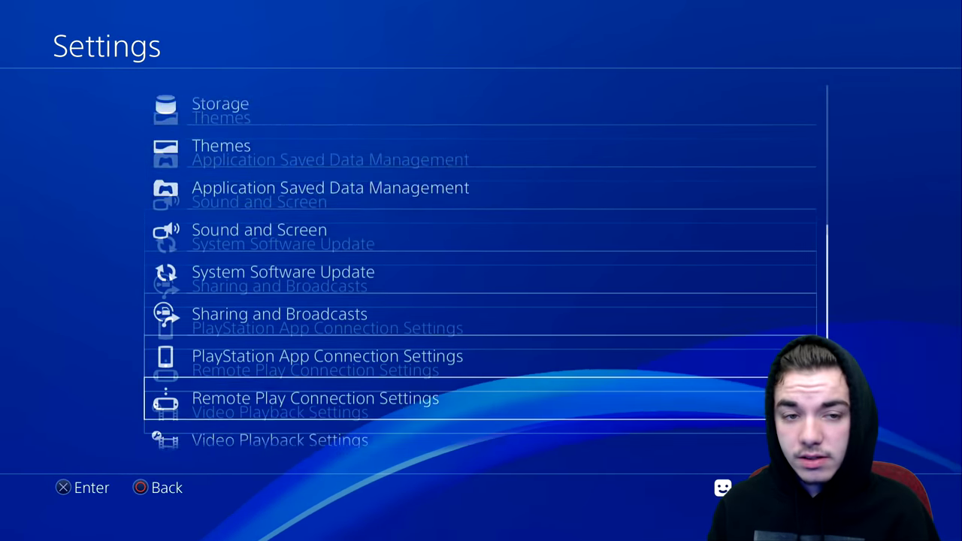
{"action": "key", "text": "Return"}
{"action": "key", "text": "Down"}
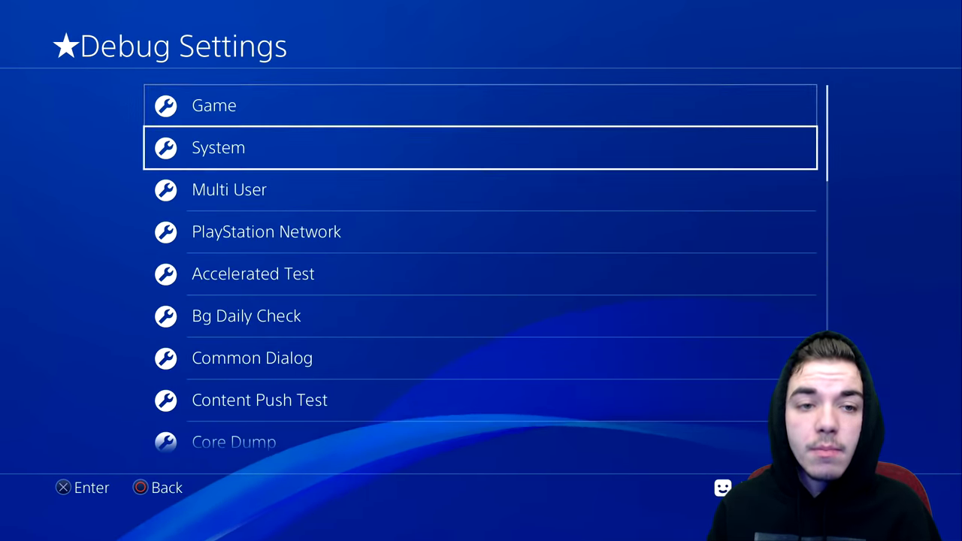
{"action": "key", "text": "Up"}
{"action": "key", "text": "Return"}
{"action": "key", "text": "Down"}
{"action": "key", "text": "Return"}
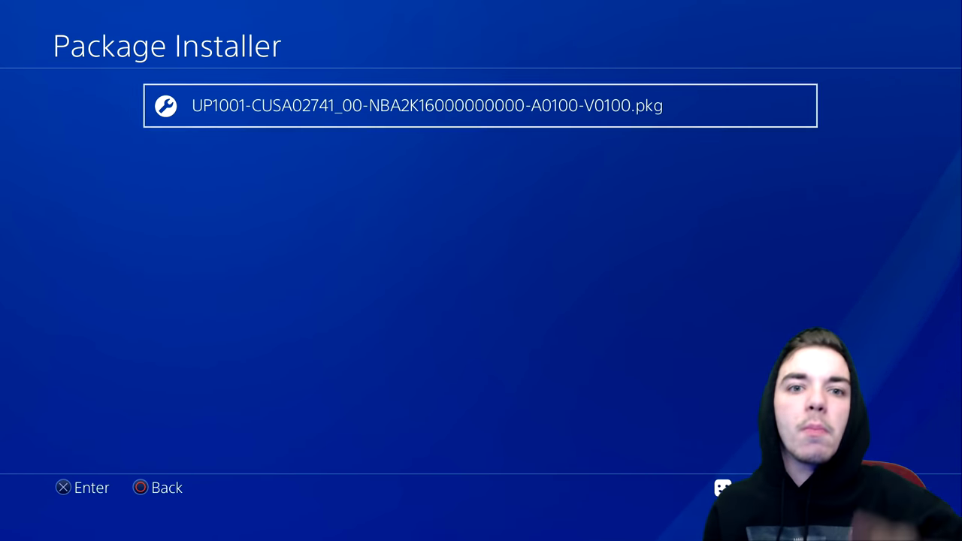
{"action": "key", "text": "Return"}
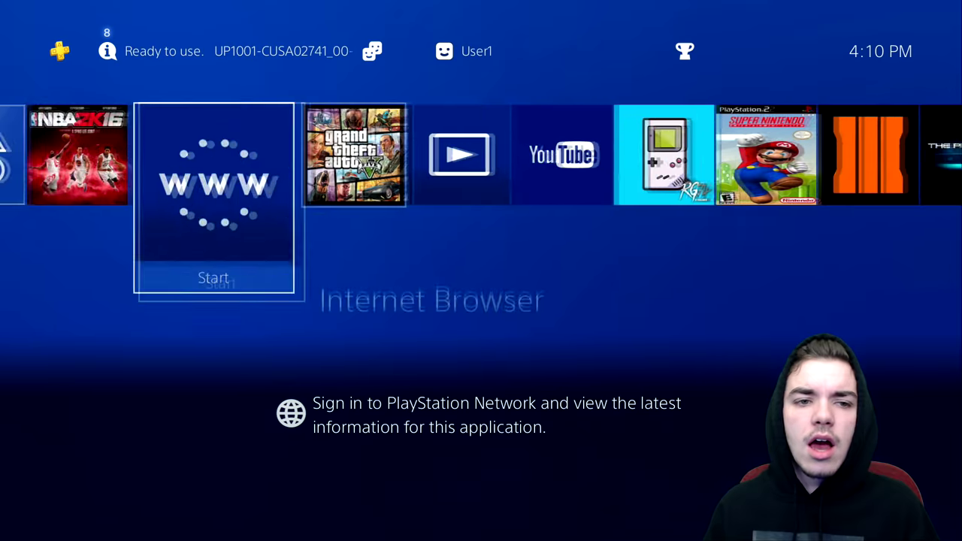
Find NBA 2K16 on the PS4 home screen and look over the neighbouring applications.
{"action": "key", "text": "Left"}
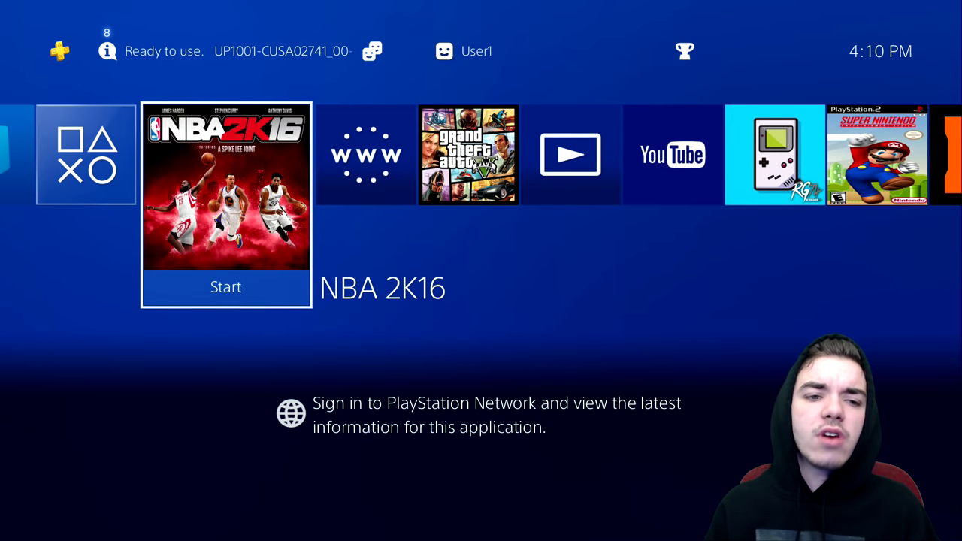
{"action": "key", "text": "Right"}
{"action": "key", "text": "Left"}
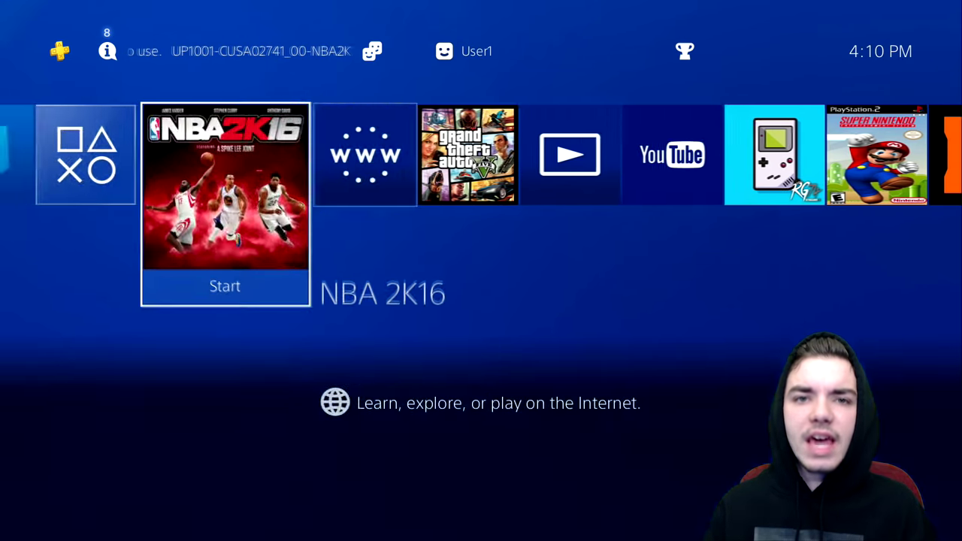
{"action": "key", "text": "Right"}
{"action": "key", "text": "Right"}
{"action": "key", "text": "Left"}
{"action": "key", "text": "Left"}
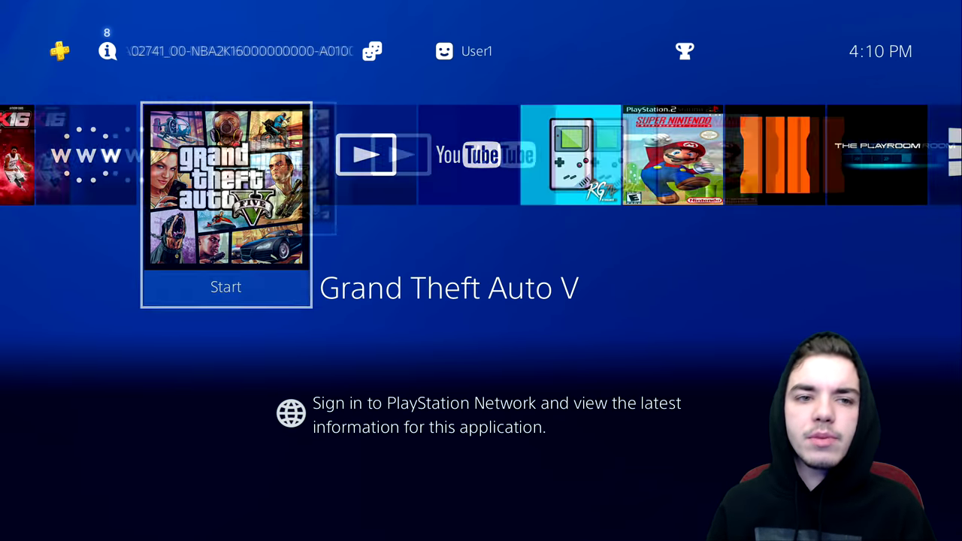